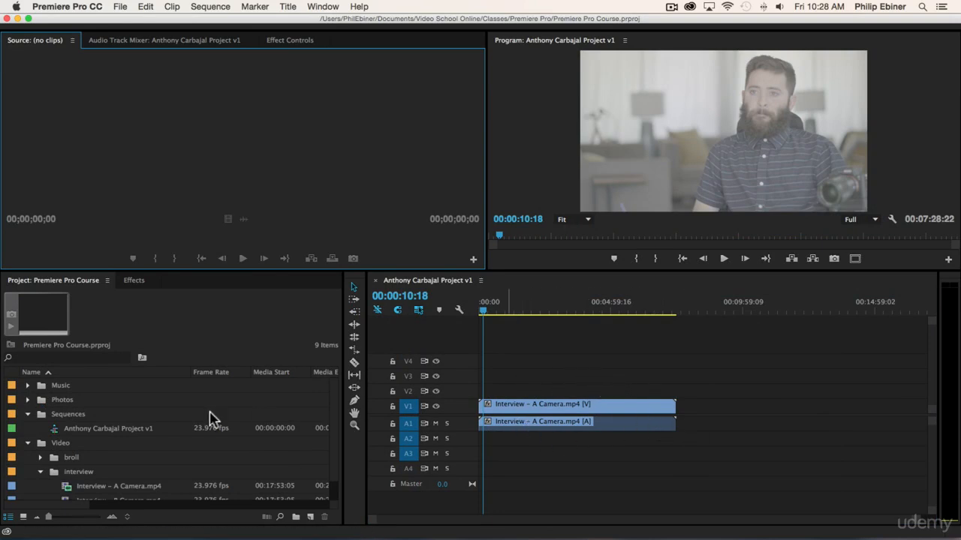
# Step: Add Interview – B Camera.mp4 from the interview bin to V1 and A1, after the A Camera clip in the sequence
pyautogui.scroll(-1, 154, 422)
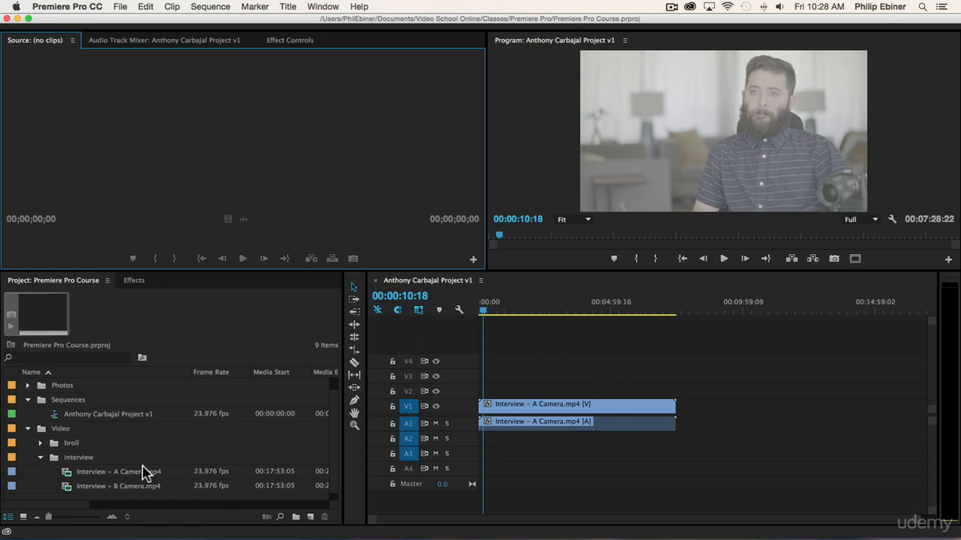
pyautogui.moveTo(124, 488); pyautogui.dragTo(515, 349)
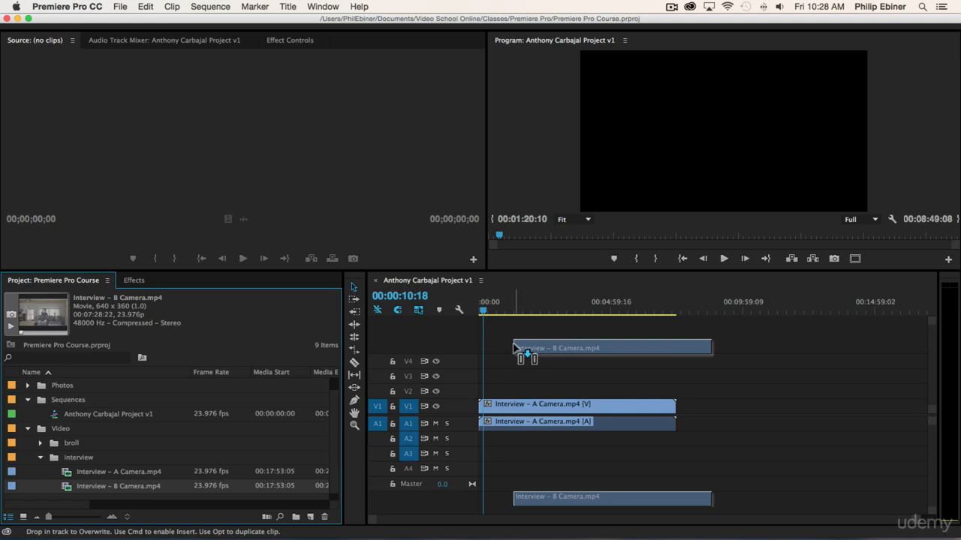
pyautogui.moveTo(514, 348); pyautogui.dragTo(689, 409)
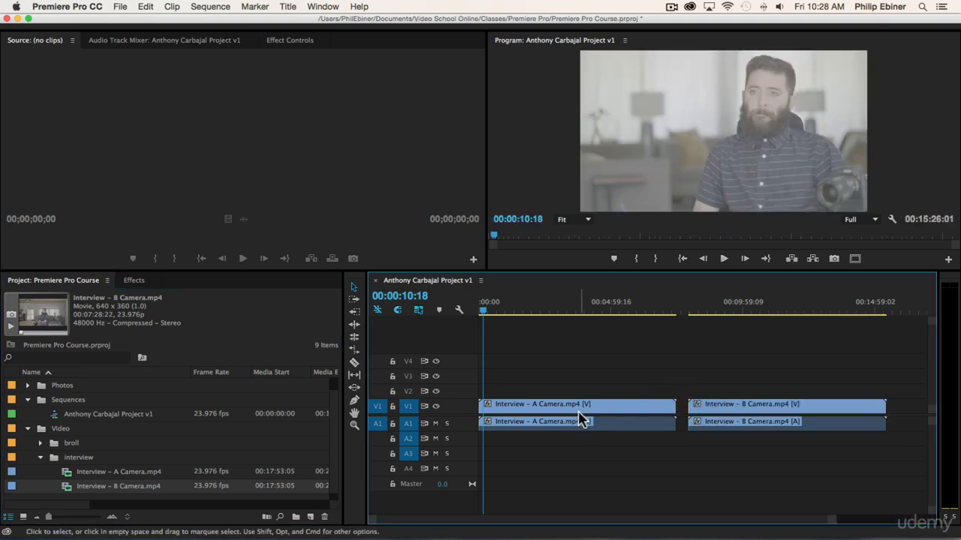
# Step: Stack the interview clips, with A Camera on V2 and A2 and B Camera beneath it on V1 and A1
pyautogui.click(556, 409)
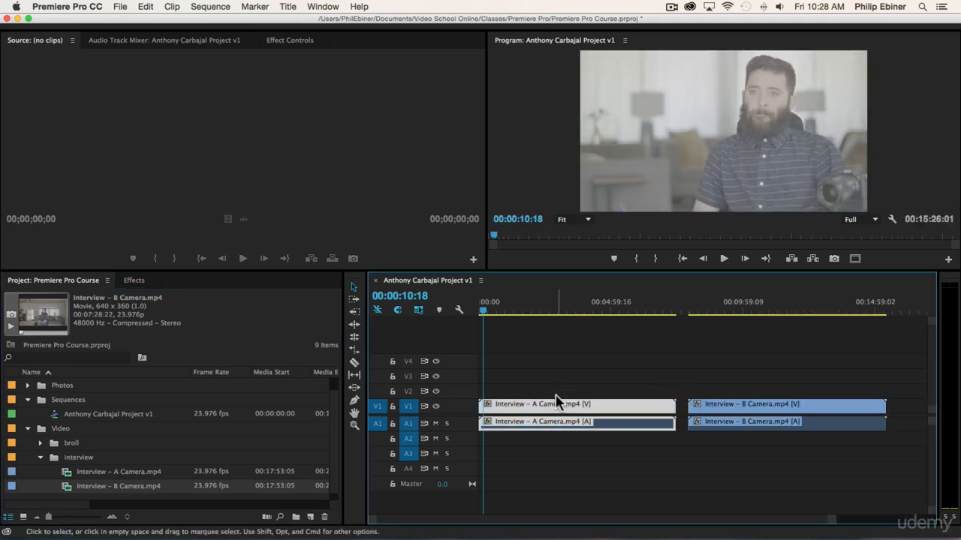
pyautogui.moveTo(555, 402); pyautogui.dragTo(555, 393)
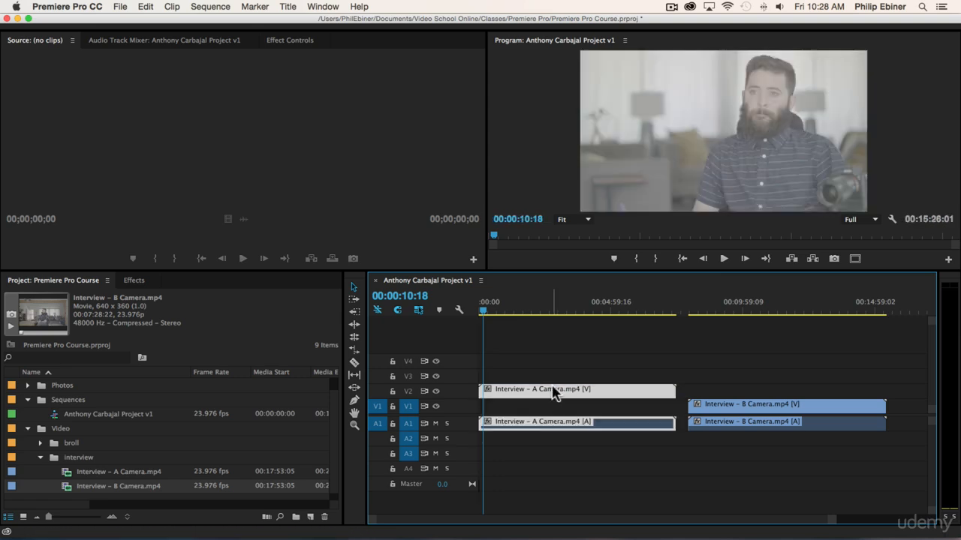
pyautogui.moveTo(516, 422); pyautogui.dragTo(517, 438)
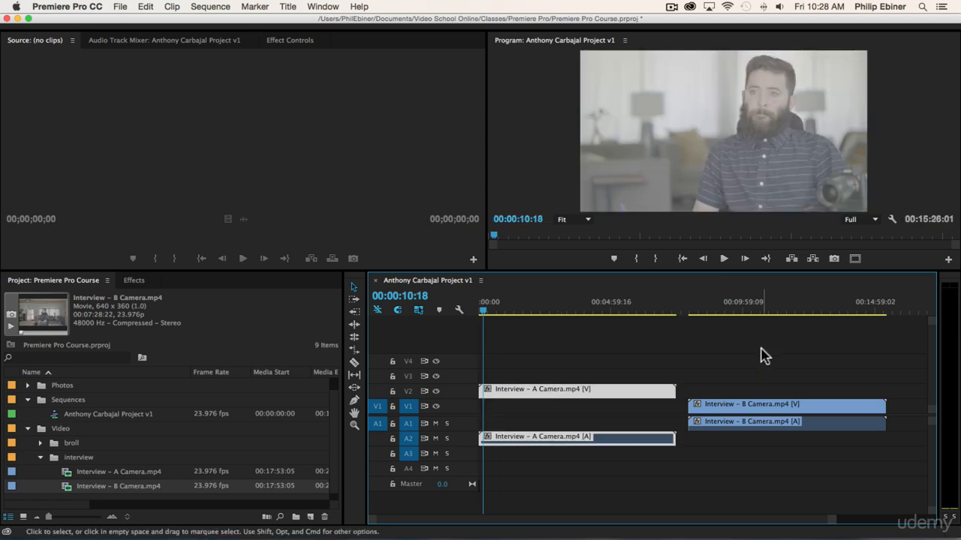
pyautogui.click(721, 404)
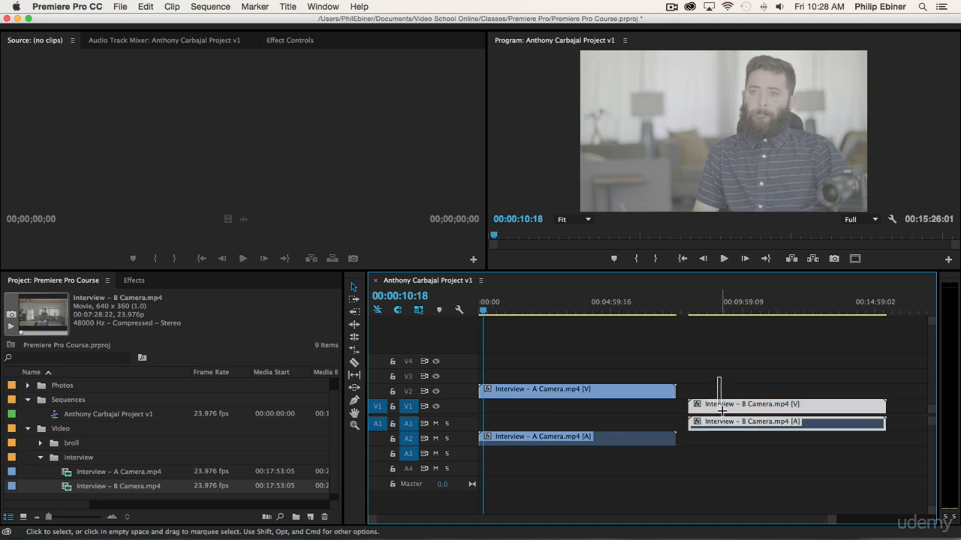
pyautogui.moveTo(743, 404); pyautogui.dragTo(555, 406)
# Step: Compare the two camera angles at 00:00:49:02 by hiding and showing the V2 video track
pyautogui.click(500, 307)
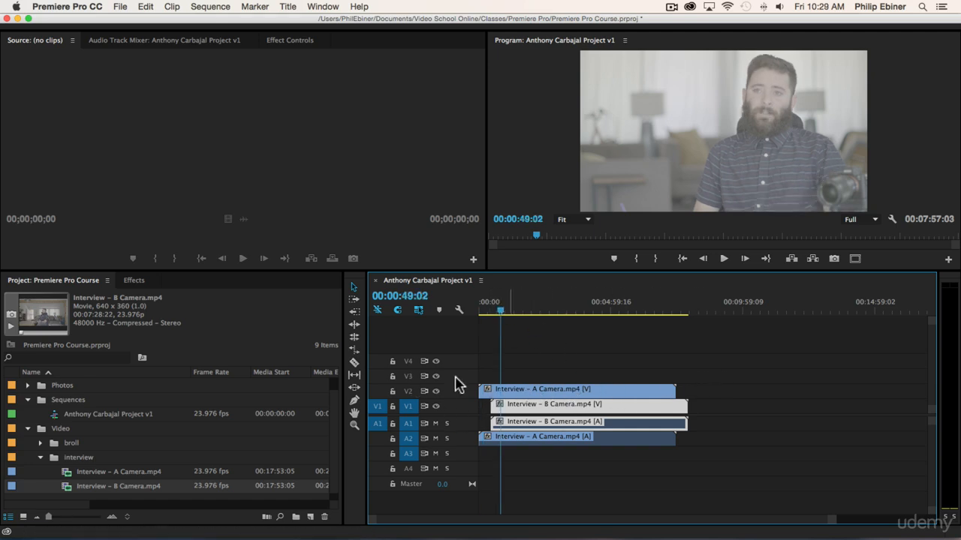
pyautogui.moveTo(503, 390)
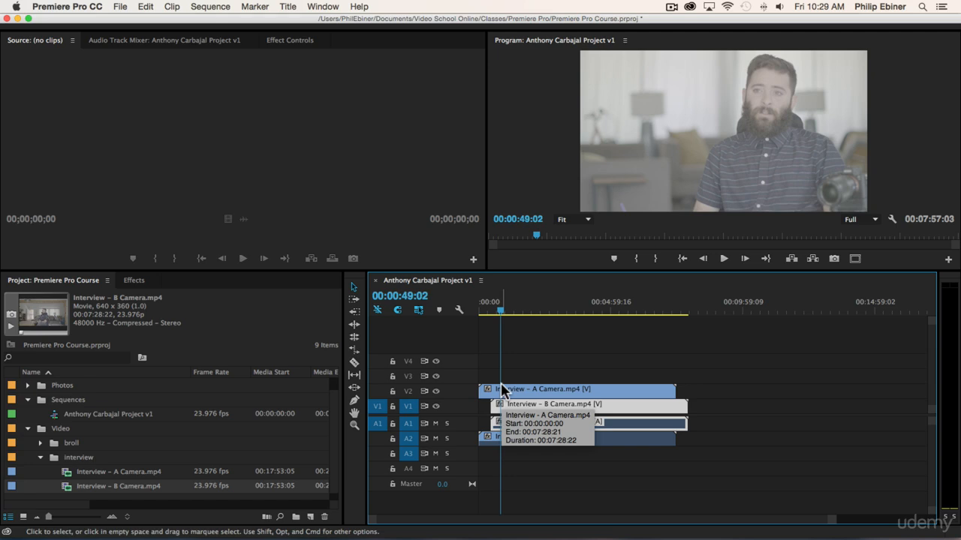
pyautogui.click(436, 392)
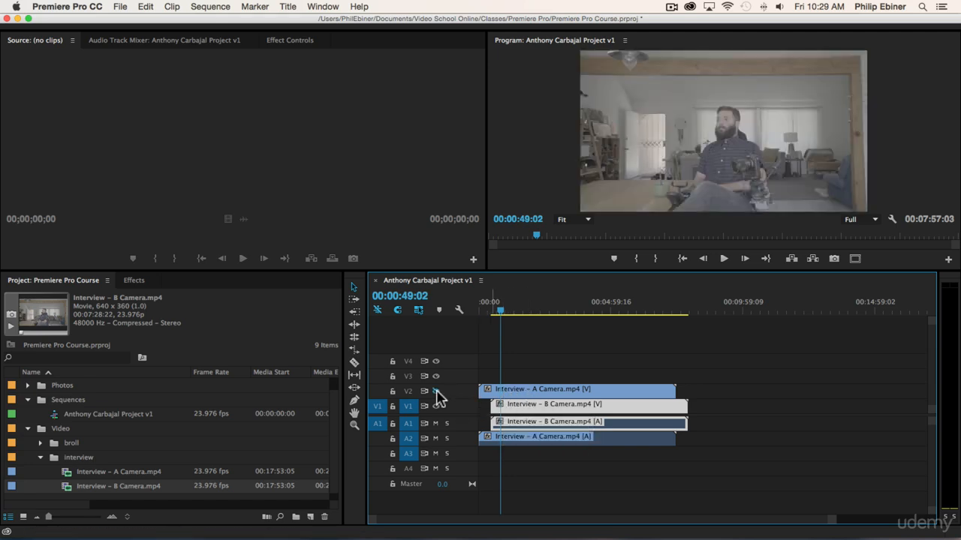
pyautogui.click(436, 392)
pyautogui.click(436, 392)
pyautogui.click(436, 392)
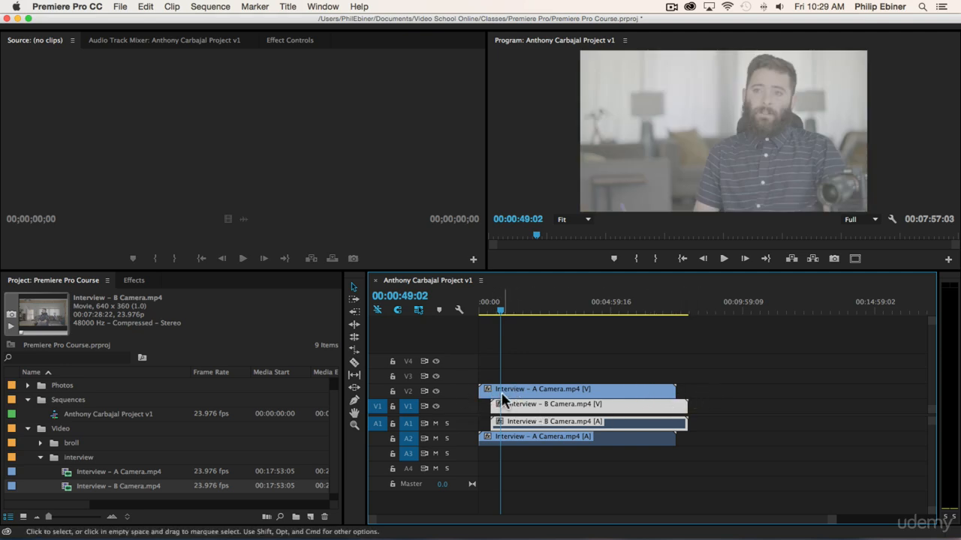
# Step: Expand audio tracks A1 and A2 so the waveforms of both interview clips are displayed
pyautogui.click(536, 404)
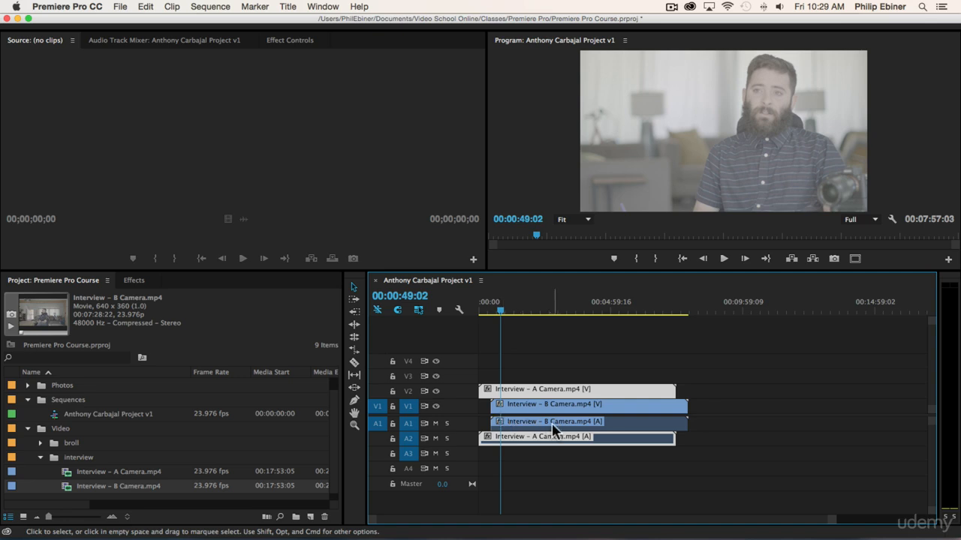
pyautogui.press('=')
pyautogui.press('=')
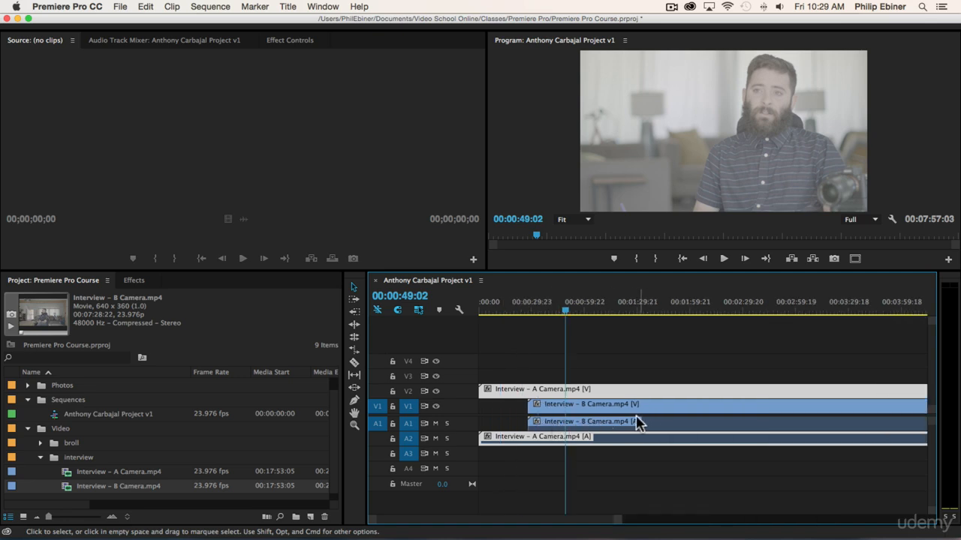
pyautogui.doubleClick(461, 423)
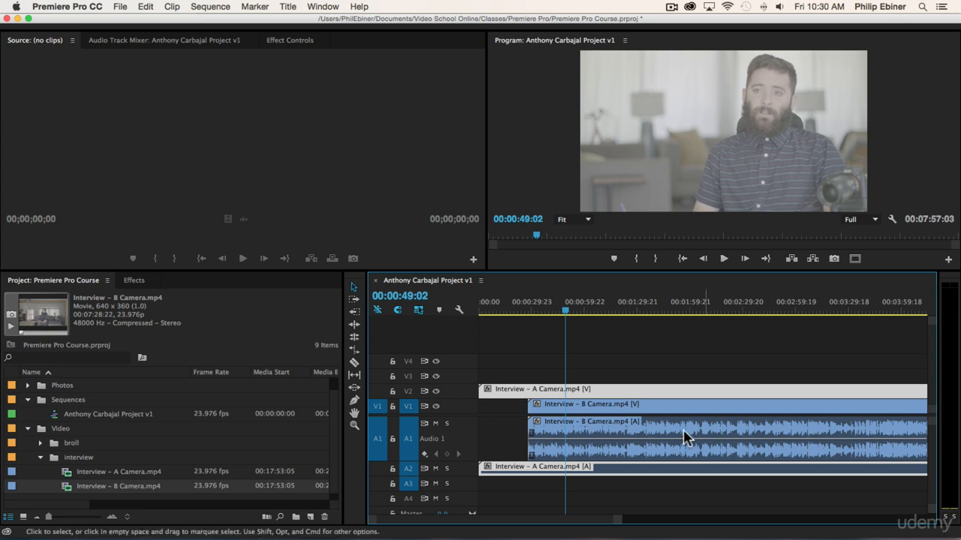
pyautogui.click(510, 336)
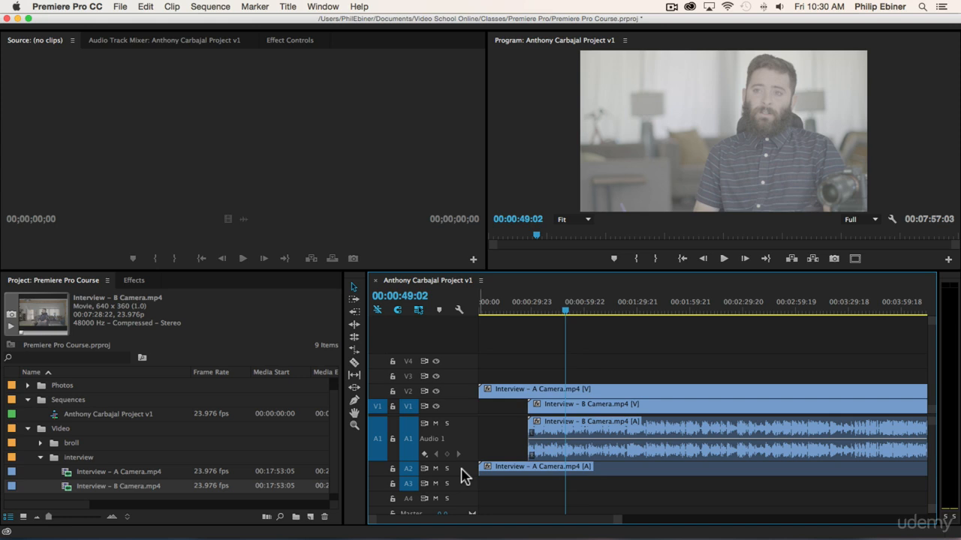
pyautogui.moveTo(461, 493)
pyautogui.mouseDown()
pyautogui.moveTo(462, 504)
pyautogui.moveTo(464, 496)
pyautogui.mouseUp()
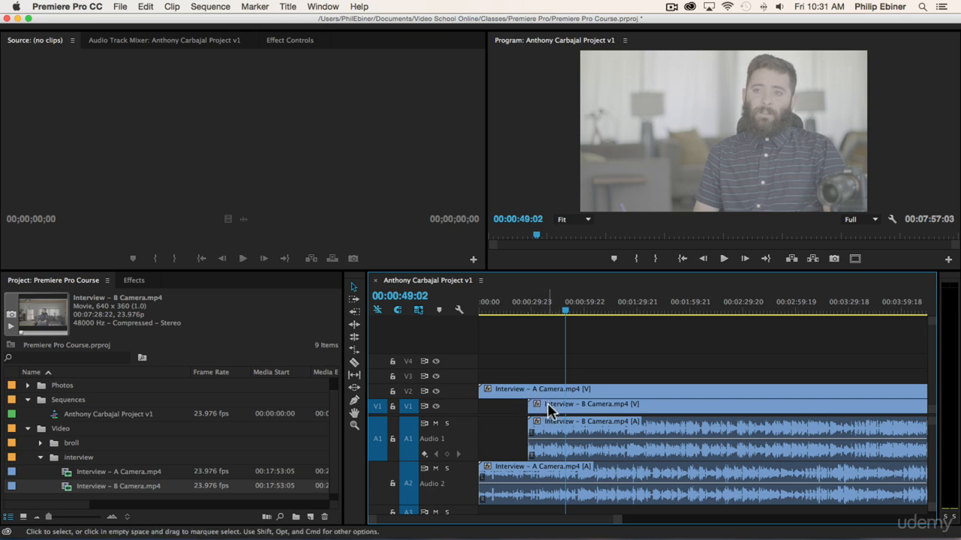
# Step: Move the B Camera clip to the start of the sequence at 00:00:00:00, lined up with the A Camera clip
pyautogui.moveTo(488, 308); pyautogui.dragTo(455, 311)
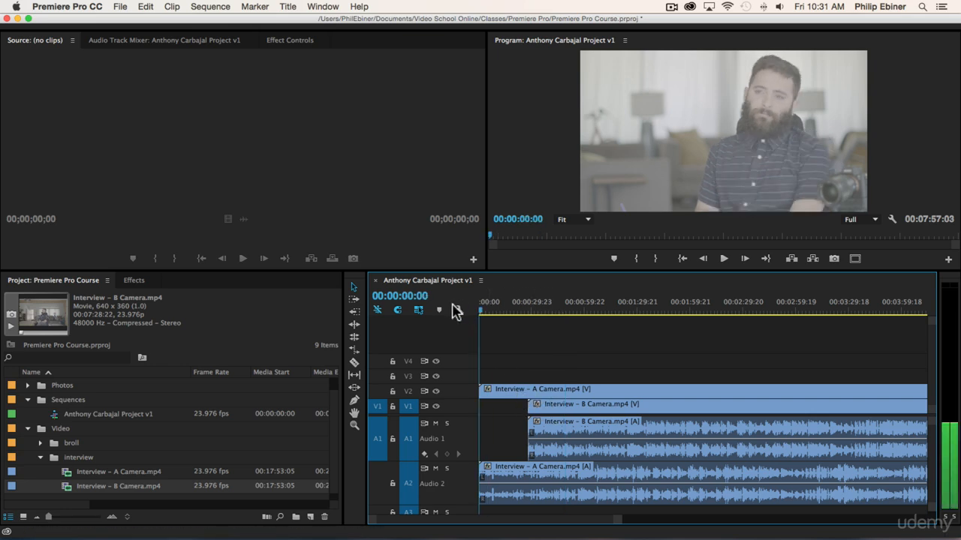
pyautogui.moveTo(546, 409); pyautogui.dragTo(498, 409)
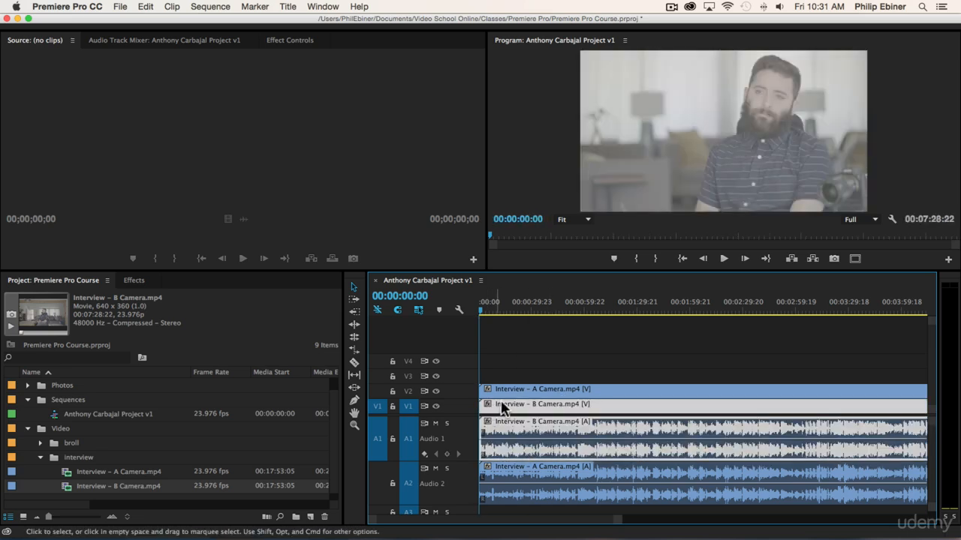
# Step: Play the first six seconds of the sequence and compare the A Camera and B Camera waveforms closely
pyautogui.press('=')
pyautogui.press('=')
pyautogui.press('=')
pyautogui.press('=')
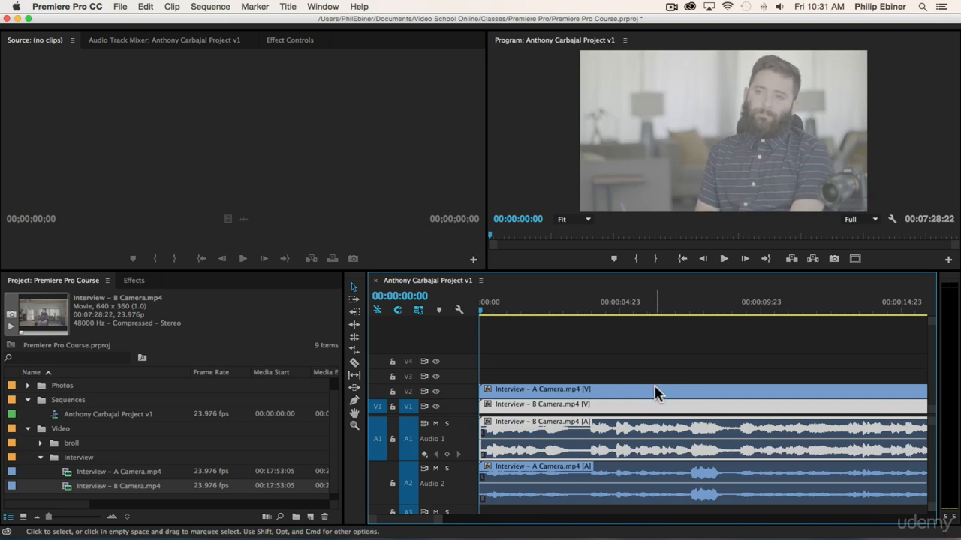
pyautogui.press('=')
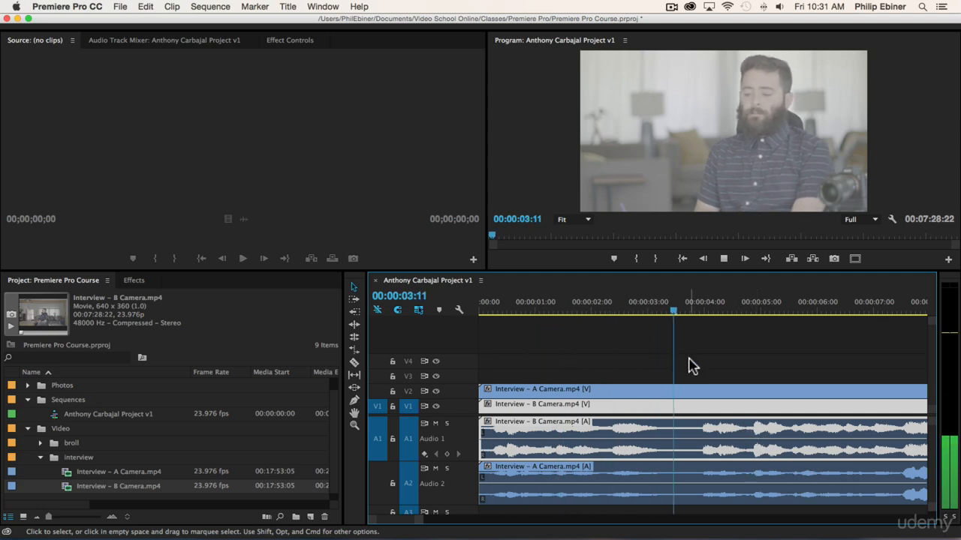
pyautogui.press('-')
pyautogui.press('-')
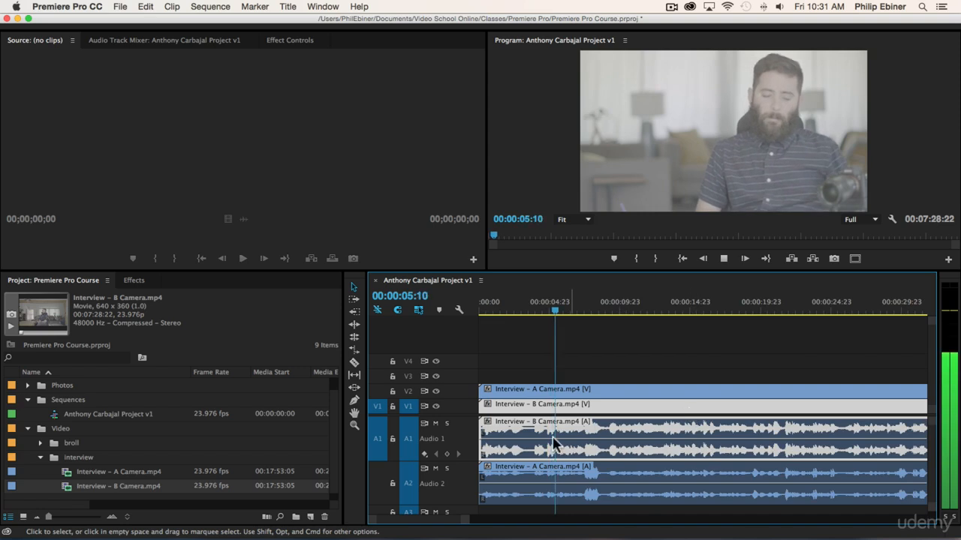
pyautogui.press('space')
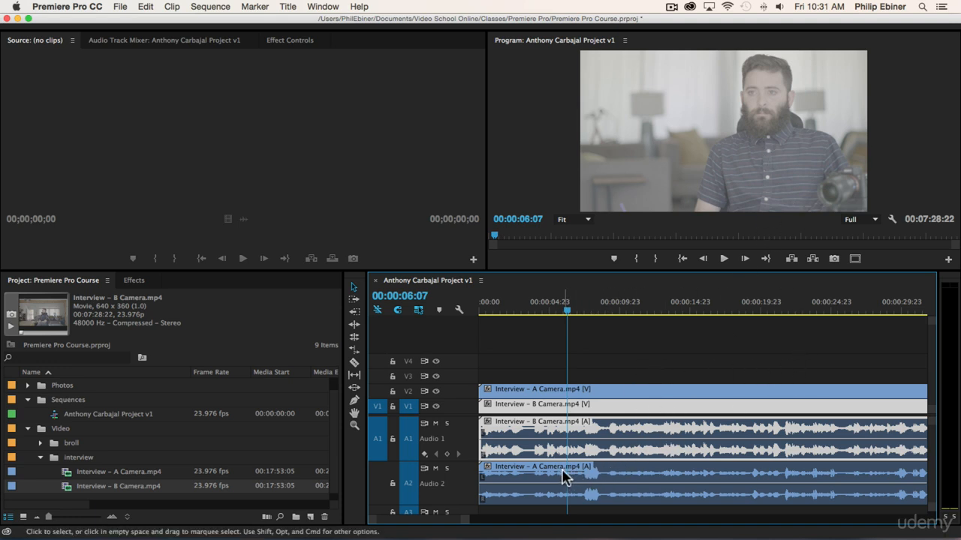
# Step: Try to slide the B Camera clip slightly earlier, using the waveforms around 00:00:06:07 as the alignment reference
pyautogui.click(643, 351)
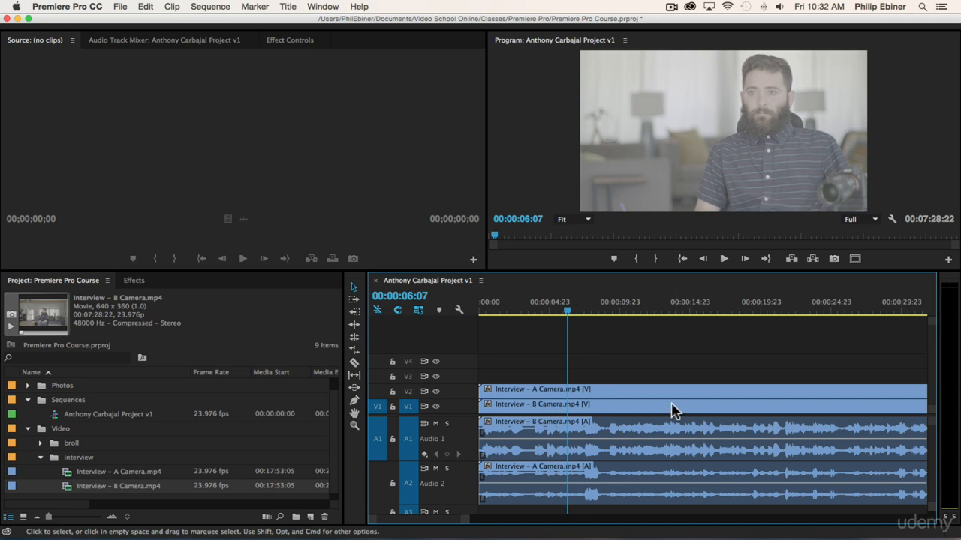
pyautogui.press('-')
pyautogui.press('-')
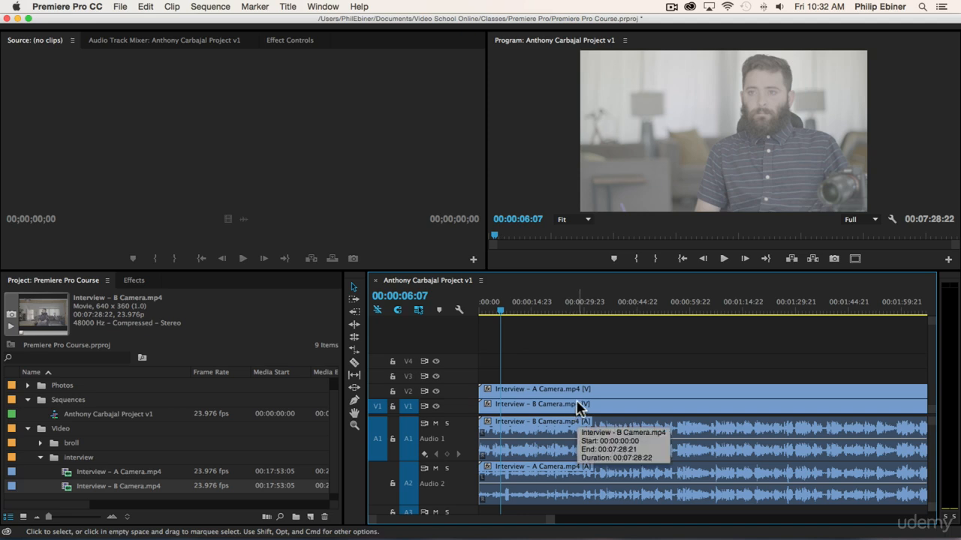
pyautogui.press('=')
pyautogui.press('=')
pyautogui.press('=')
pyautogui.press('=')
pyautogui.press('=')
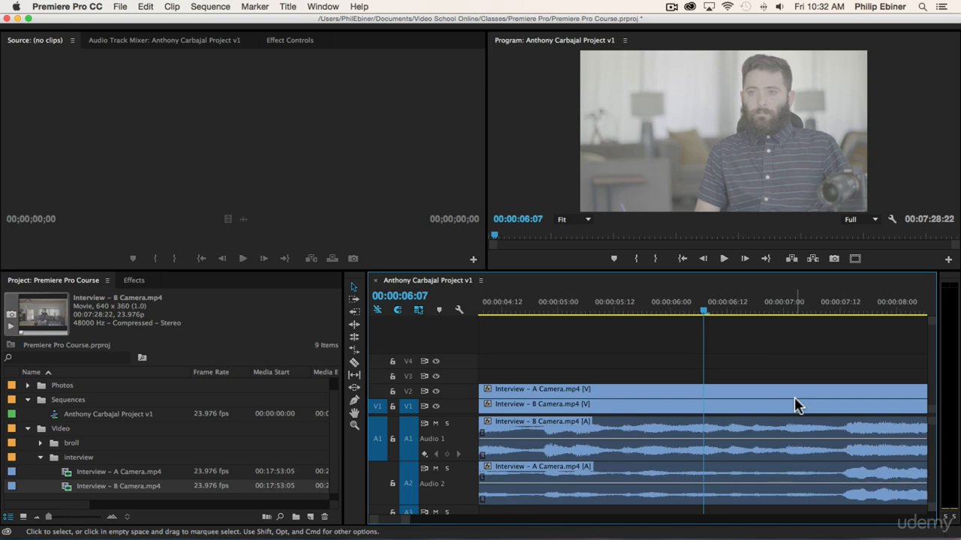
pyautogui.moveTo(741, 409); pyautogui.dragTo(710, 406)
pyautogui.press('-')
pyautogui.press('-')
pyautogui.press('-')
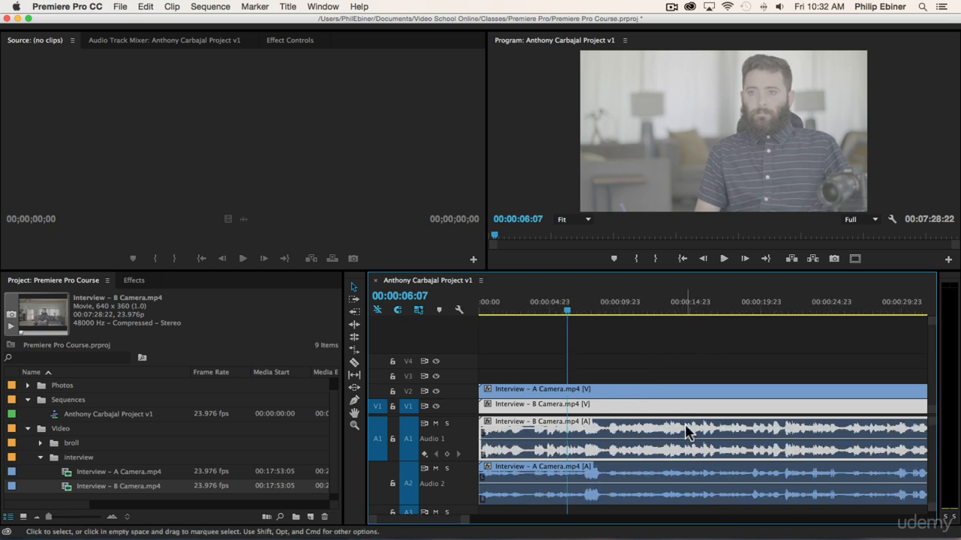
# Step: Offset the B Camera clip about 3 seconds 15 frames later than the start of the A Camera clip
pyautogui.scroll(-2, 684, 425)
pyautogui.scroll(2, 608, 443)
pyautogui.moveTo(582, 410); pyautogui.dragTo(633, 412)
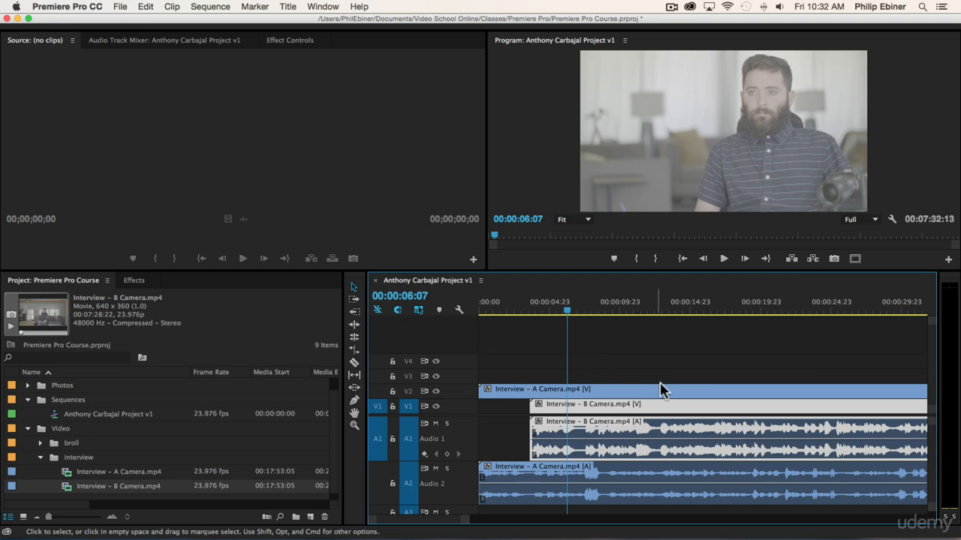
pyautogui.click(552, 367)
# Step: Synchronize the A Camera and B Camera clips by Audio, using the Mix Down track channel, and inspect their aligned starts
pyautogui.press('-')
pyautogui.press('-')
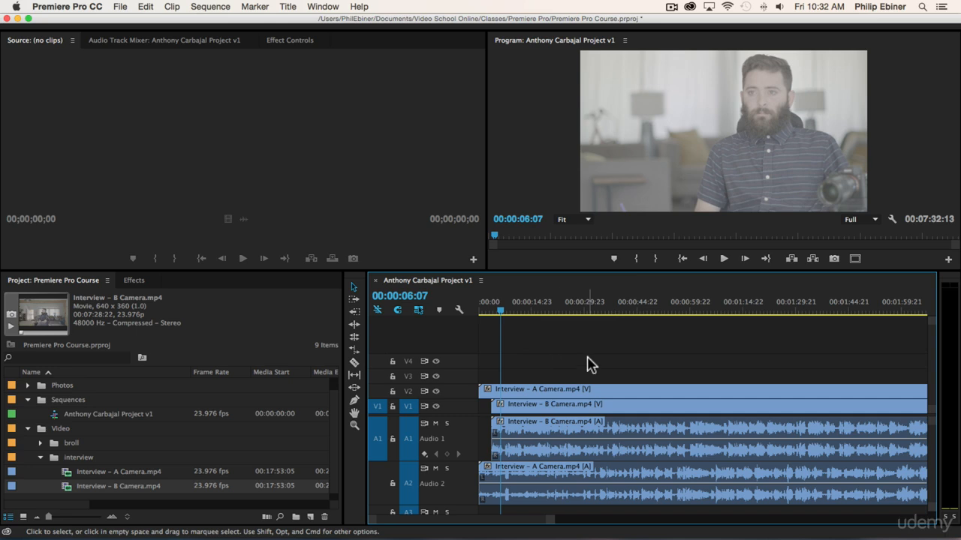
pyautogui.press('-')
pyautogui.press('-')
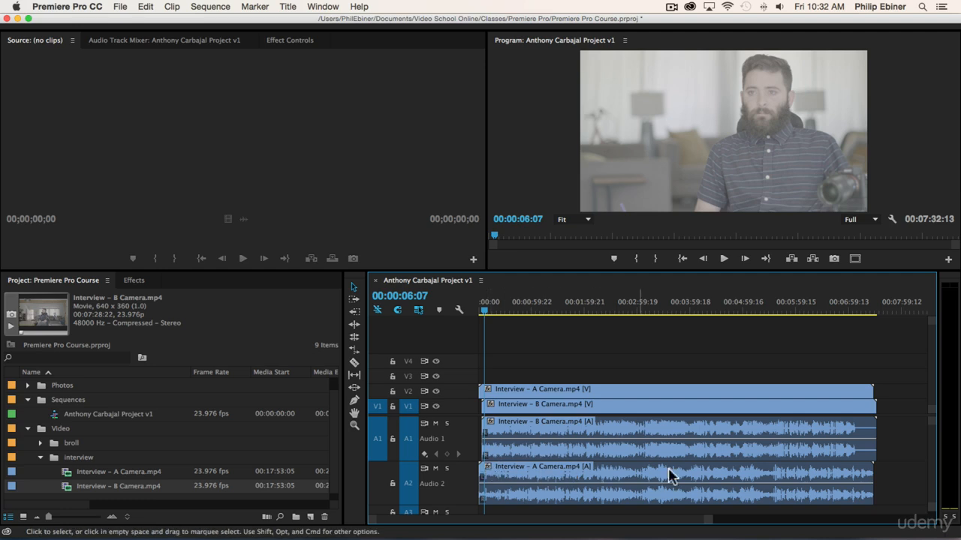
pyautogui.moveTo(611, 379); pyautogui.dragTo(621, 462)
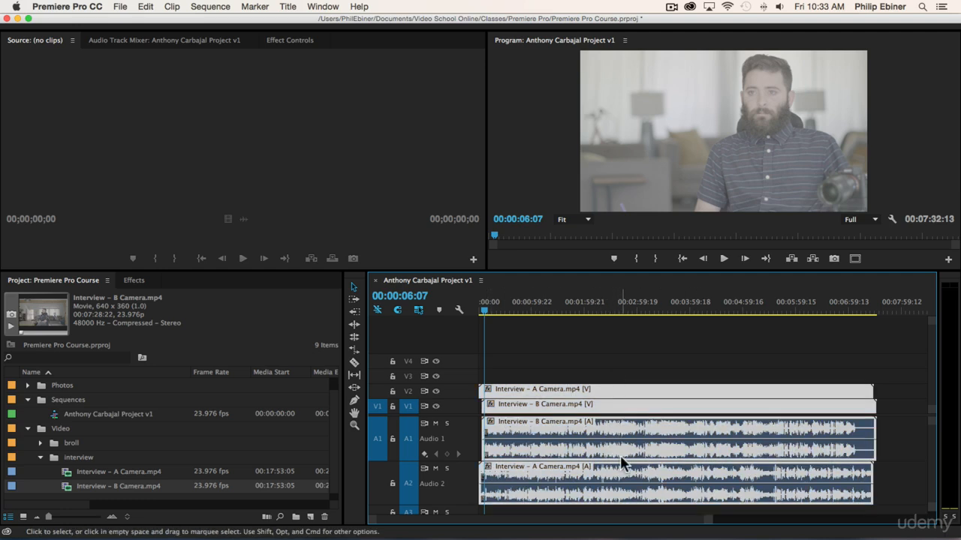
pyautogui.rightClick(600, 414)
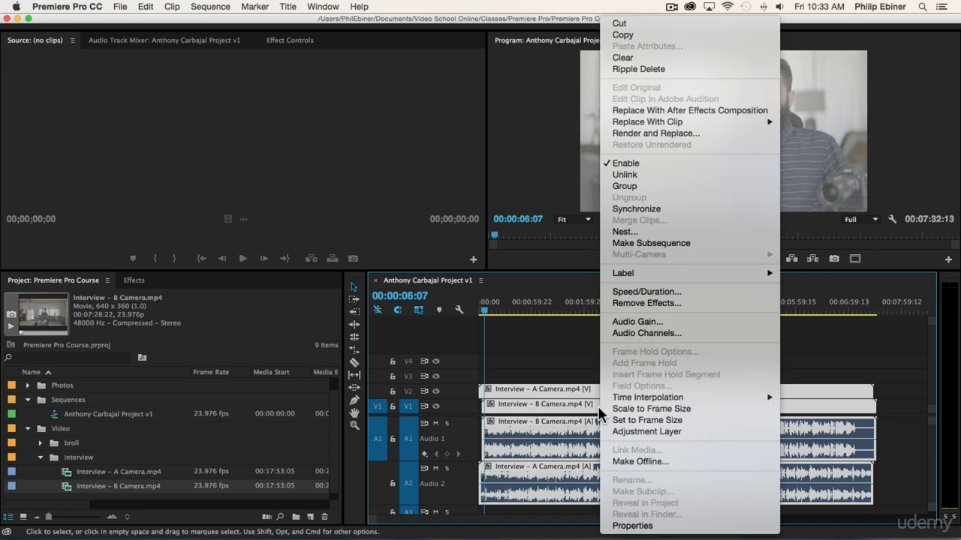
pyautogui.click(627, 209)
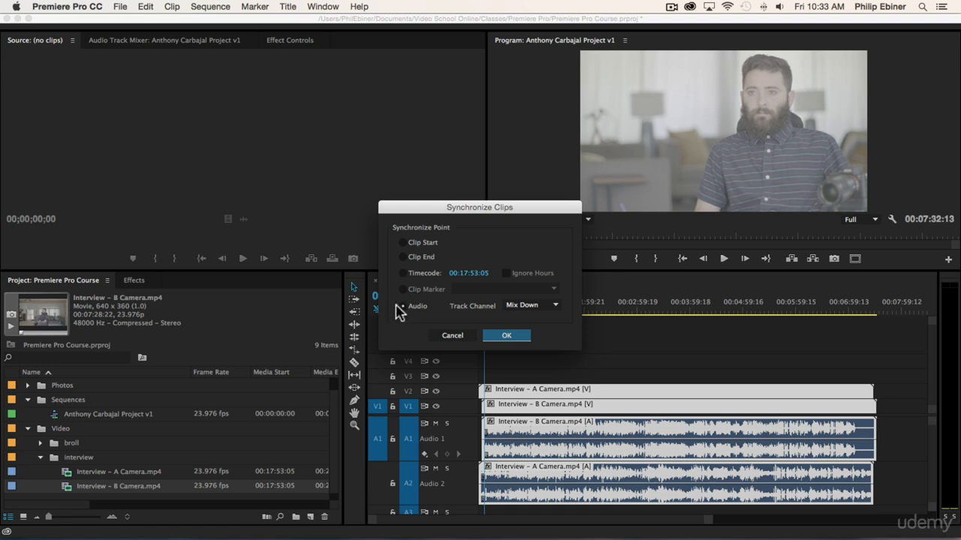
pyautogui.click(521, 306)
pyautogui.click(511, 337)
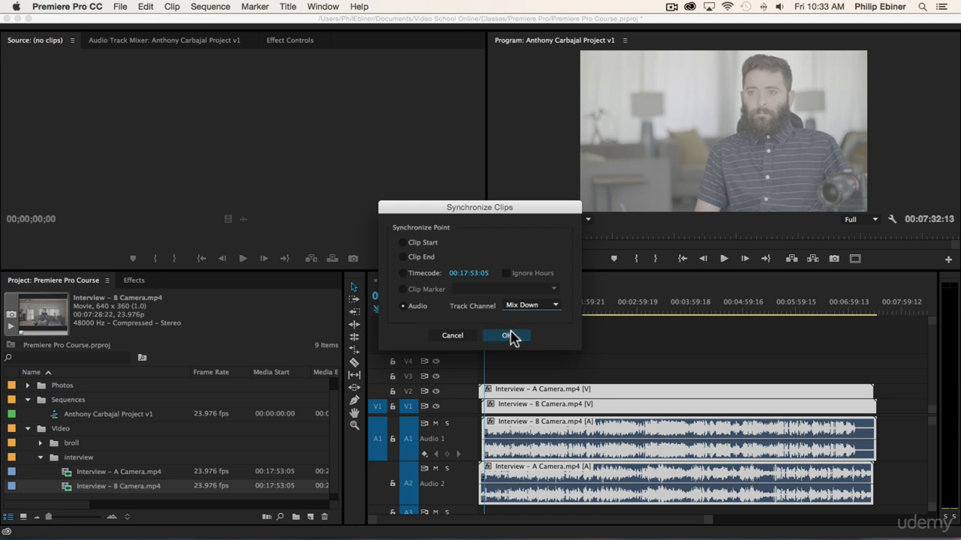
pyautogui.click(508, 335)
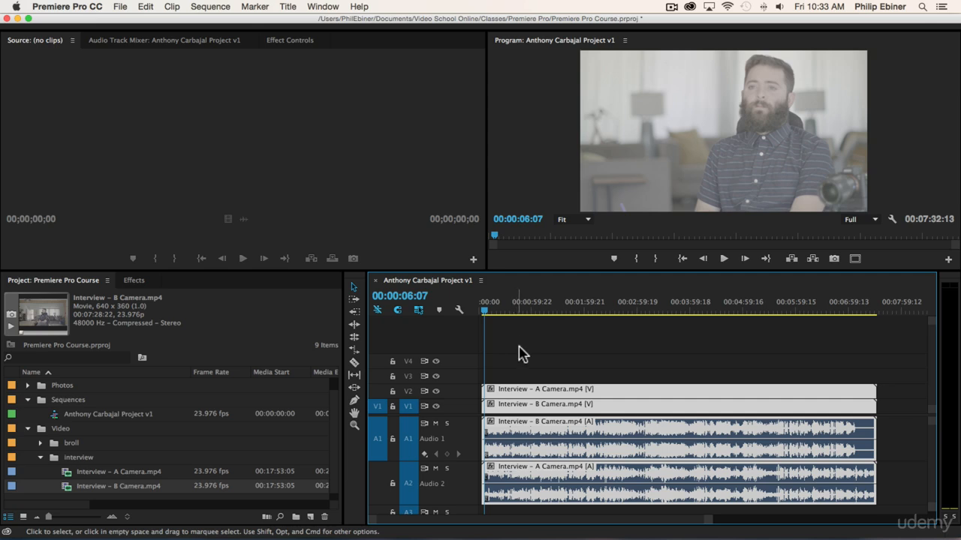
pyautogui.scroll(6, 492, 398)
pyautogui.scroll(2, 593, 360)
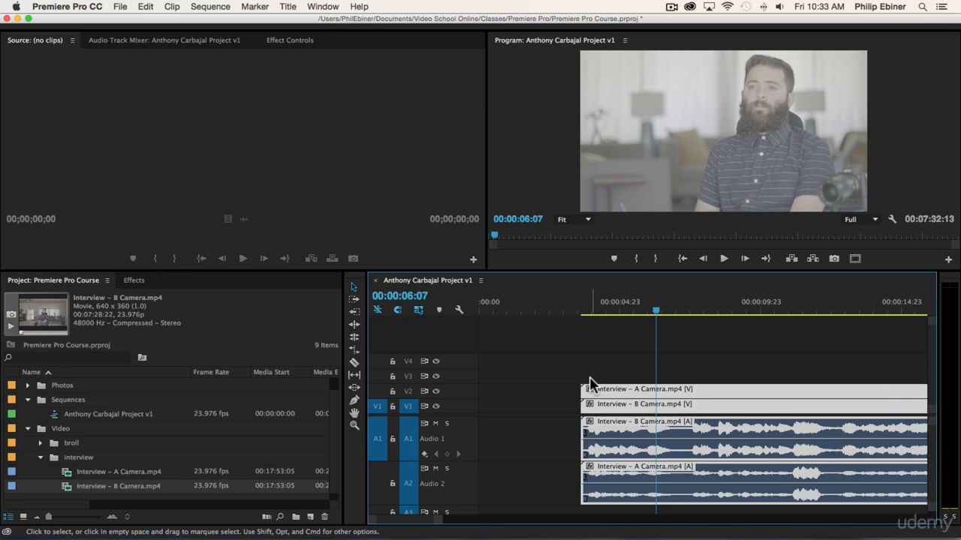
# Step: Move the synchronized A Camera and B Camera clips together to the very start of the sequence
pyautogui.scroll(-3, 697, 375)
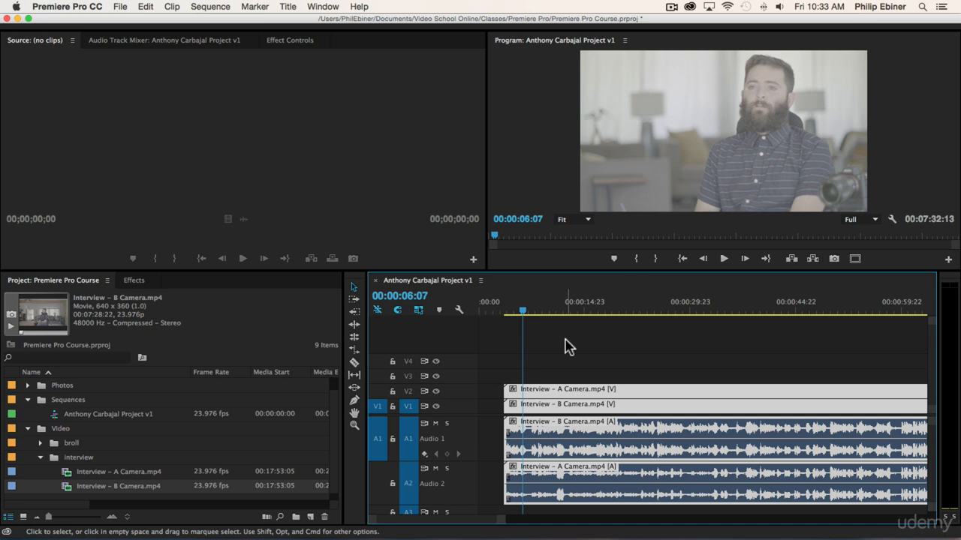
pyautogui.scroll(-2, 568, 346)
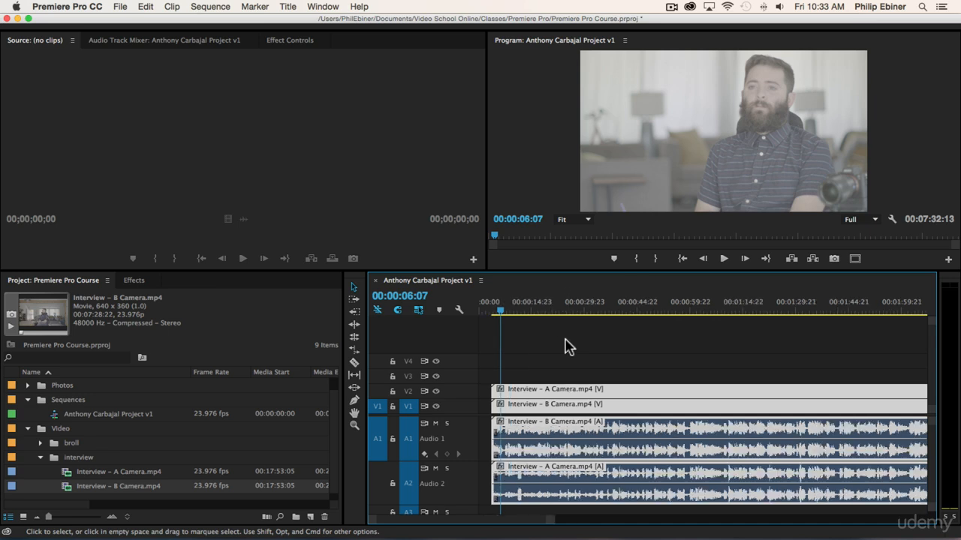
pyautogui.scroll(-2, 555, 367)
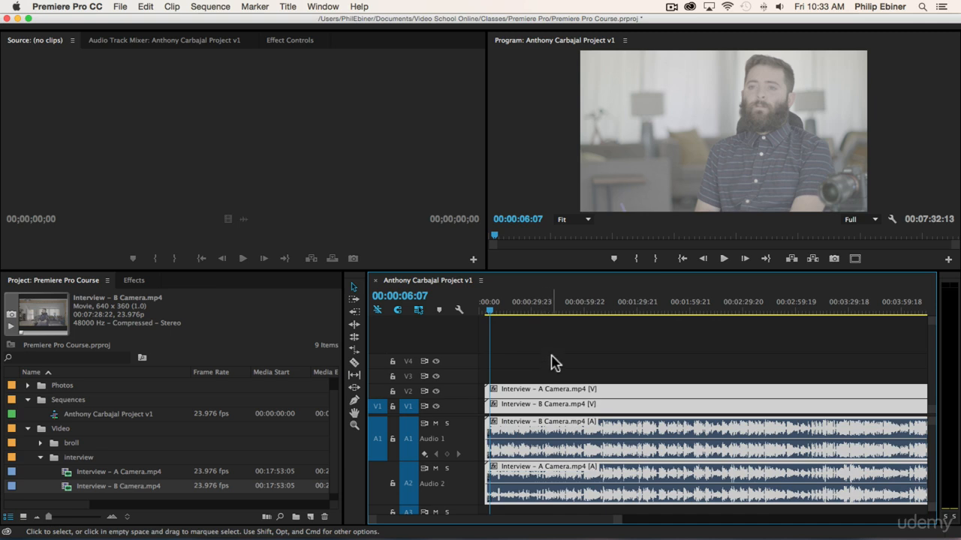
pyautogui.scroll(-1, 507, 398)
pyautogui.moveTo(509, 401); pyautogui.dragTo(463, 394)
pyautogui.press('=')
pyautogui.press('=')
pyautogui.press('=')
pyautogui.moveTo(538, 397); pyautogui.dragTo(478, 396)
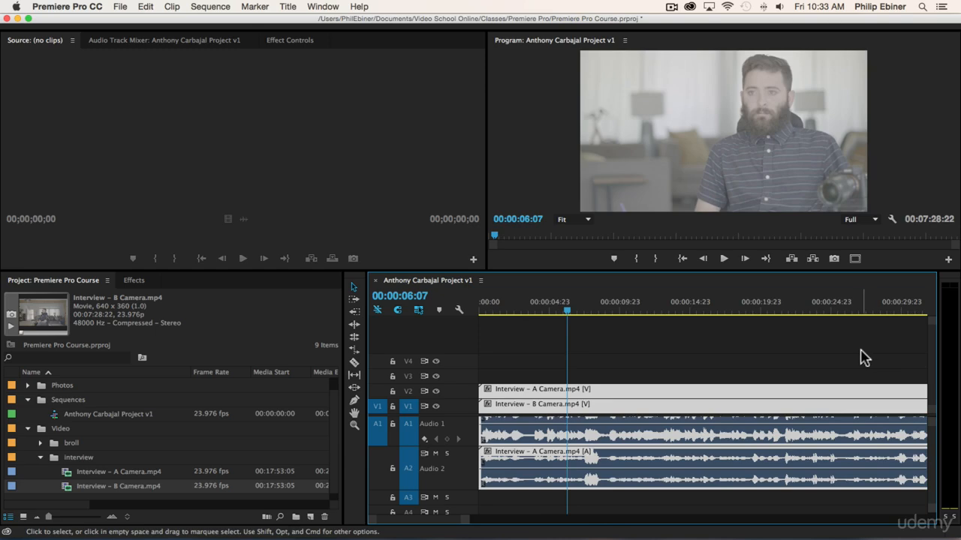
# Step: Return the playhead to 00:00:00:00 and marquee-select the A Camera and B Camera clips with their audio
pyautogui.moveTo(522, 303); pyautogui.dragTo(439, 346)
pyautogui.moveTo(497, 389); pyautogui.dragTo(445, 389)
pyautogui.click(562, 374)
pyautogui.moveTo(516, 344); pyautogui.dragTo(637, 495)
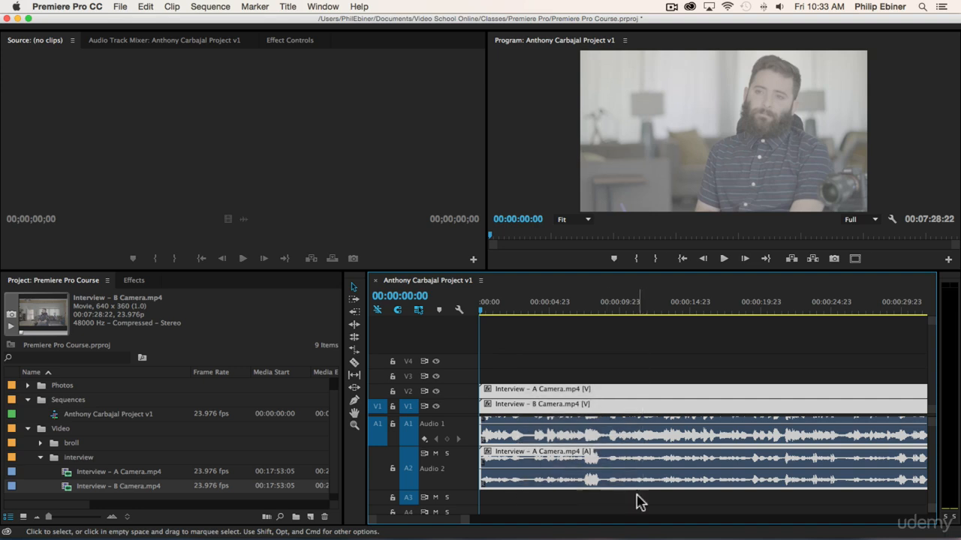
pyautogui.click(507, 372)
pyautogui.moveTo(507, 372); pyautogui.dragTo(626, 504)
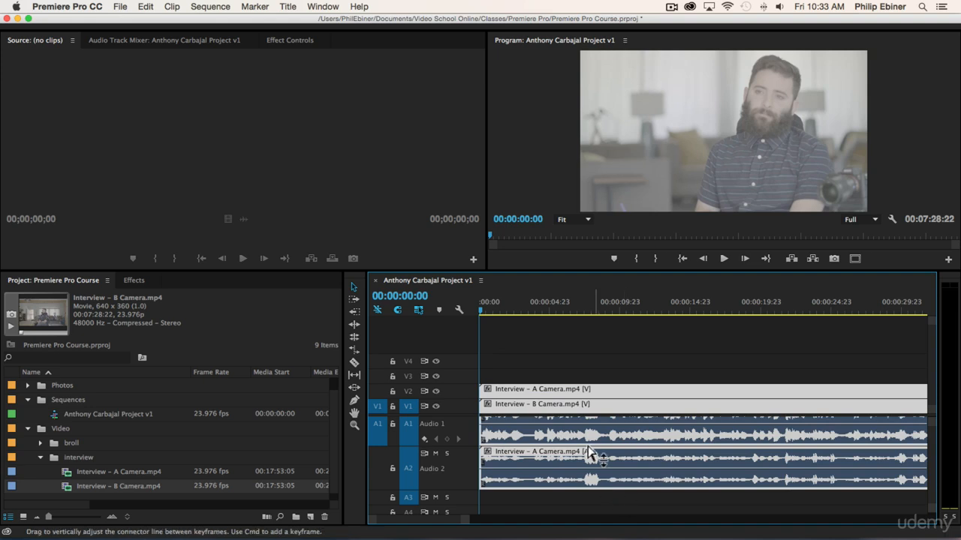
# Step: Select the A Camera and B Camera clips individually and together, and clear the selection
pyautogui.click(578, 373)
pyautogui.click(578, 391)
pyautogui.click(574, 405)
pyautogui.click(584, 368)
pyautogui.click(604, 390)
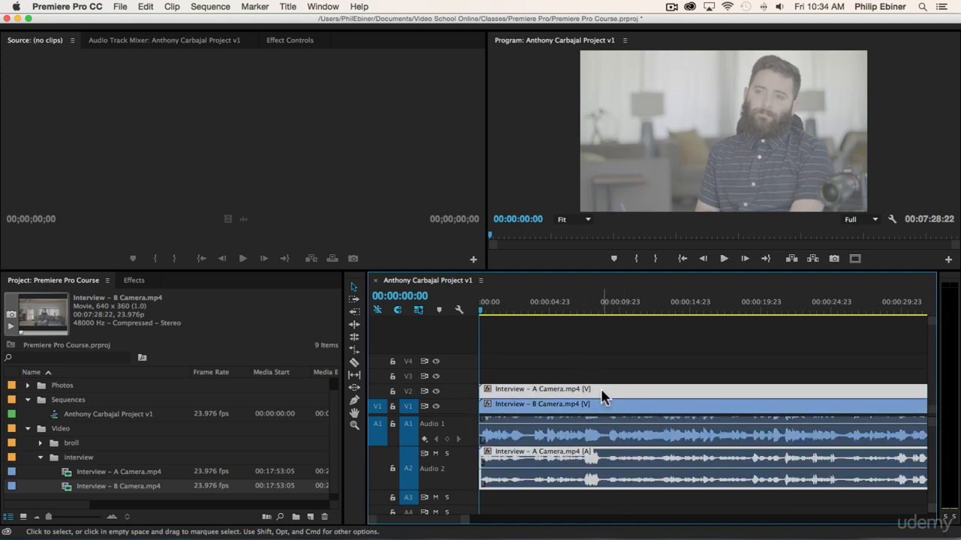
pyautogui.keyDown('shift'); pyautogui.click(593, 405); pyautogui.keyUp('shift')
pyautogui.moveTo(547, 395); pyautogui.dragTo(637, 510)
pyautogui.click(576, 370)
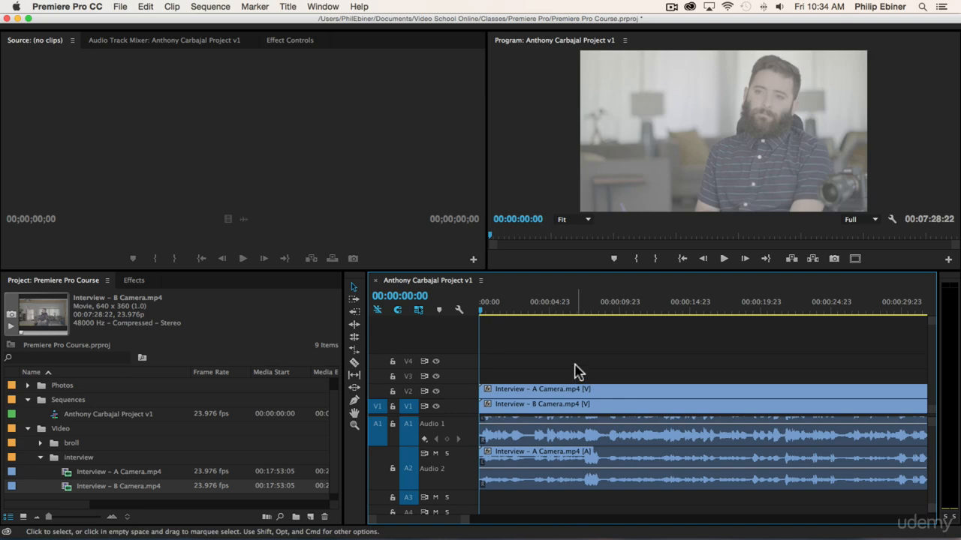
# Step: Place Crusing Down Street.mp4 from the broll bin on track V3 above the interview clips, starting at about 20 seconds
pyautogui.press('-')
pyautogui.press('-')
pyautogui.press('-')
pyautogui.press('-')
pyautogui.press('-')
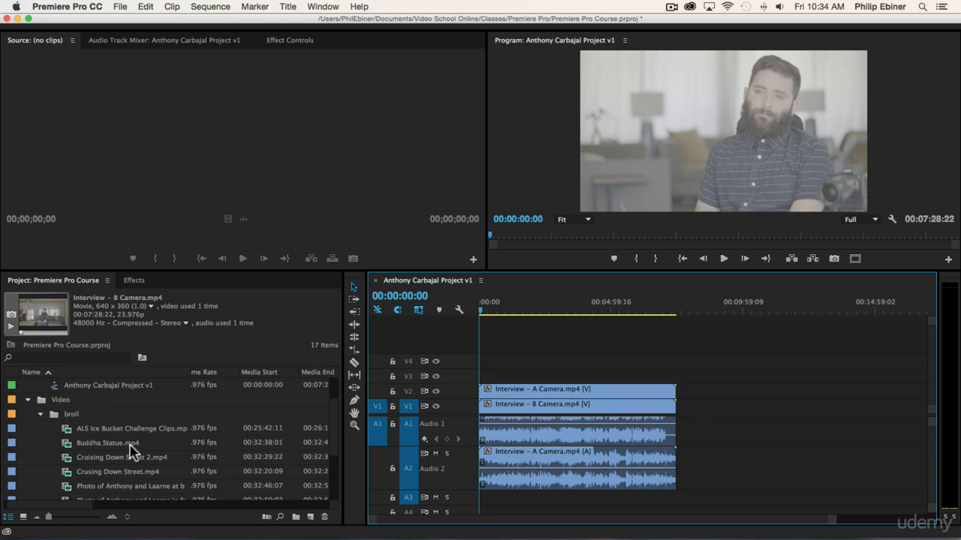
pyautogui.scroll(-1, 137, 449)
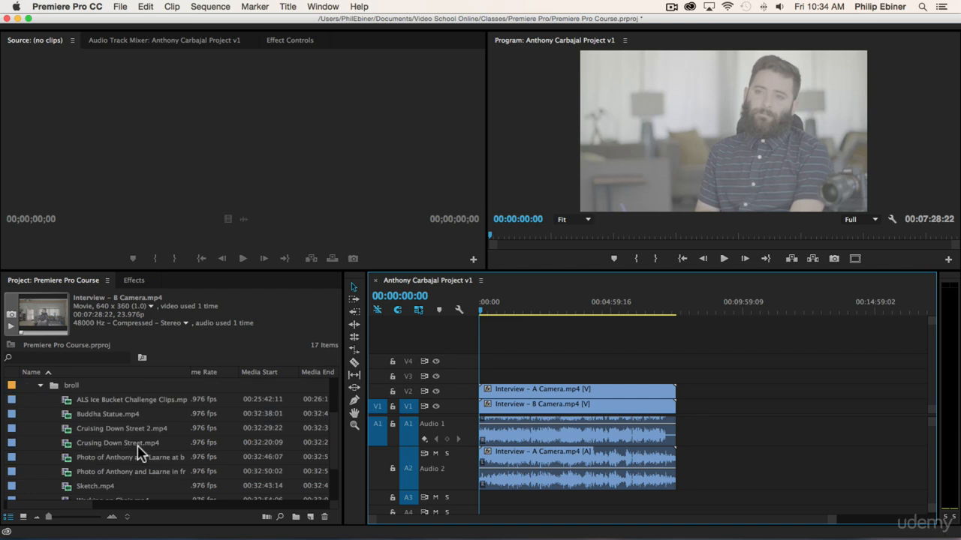
pyautogui.moveTo(93, 443); pyautogui.dragTo(491, 382)
# Step: Play the sequence from 00:00:14:14 into the Crusing Down Street clip, and move the playhead just past it to 00:00:30:18
pyautogui.press('=')
pyautogui.press('=')
pyautogui.press('=')
pyautogui.press('=')
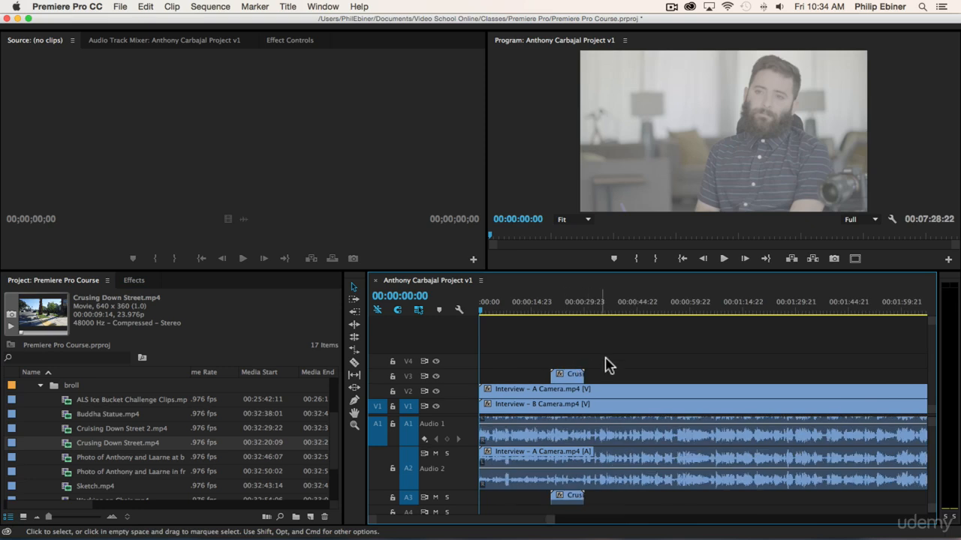
pyautogui.click(584, 312)
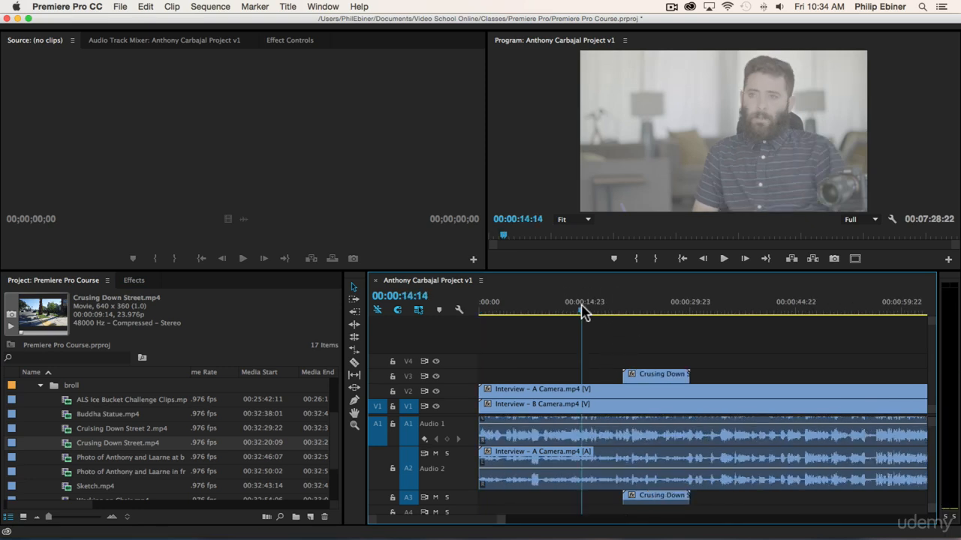
pyautogui.press('space')
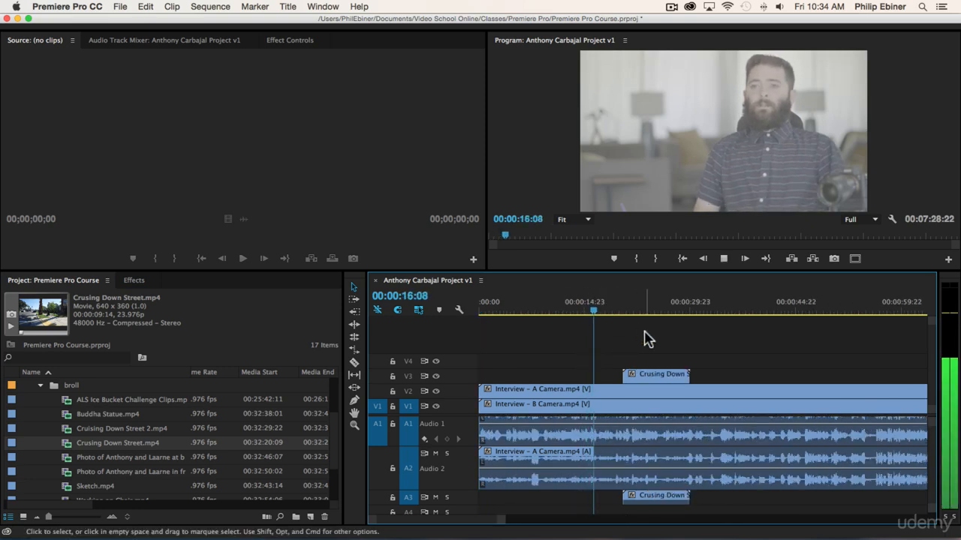
pyautogui.press('XF86AudioMute')
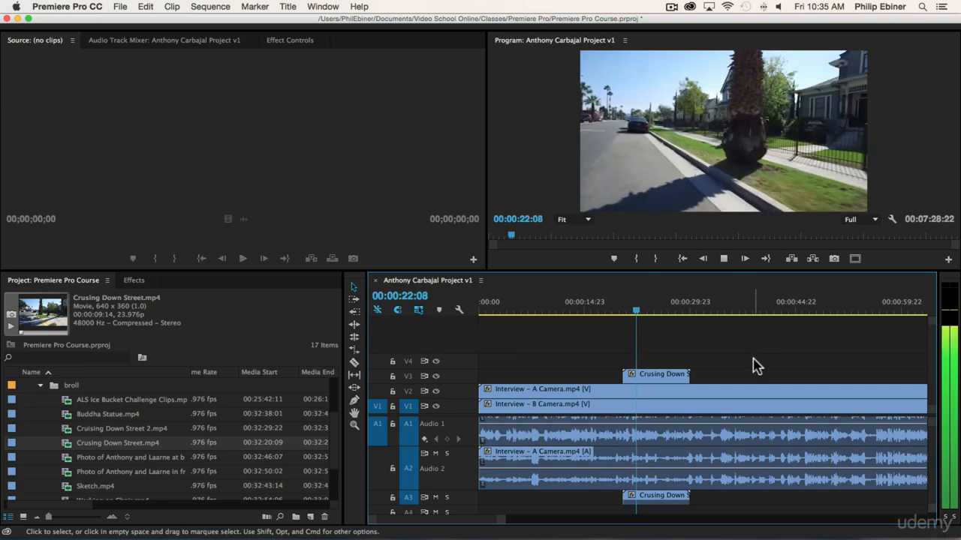
pyautogui.press('space')
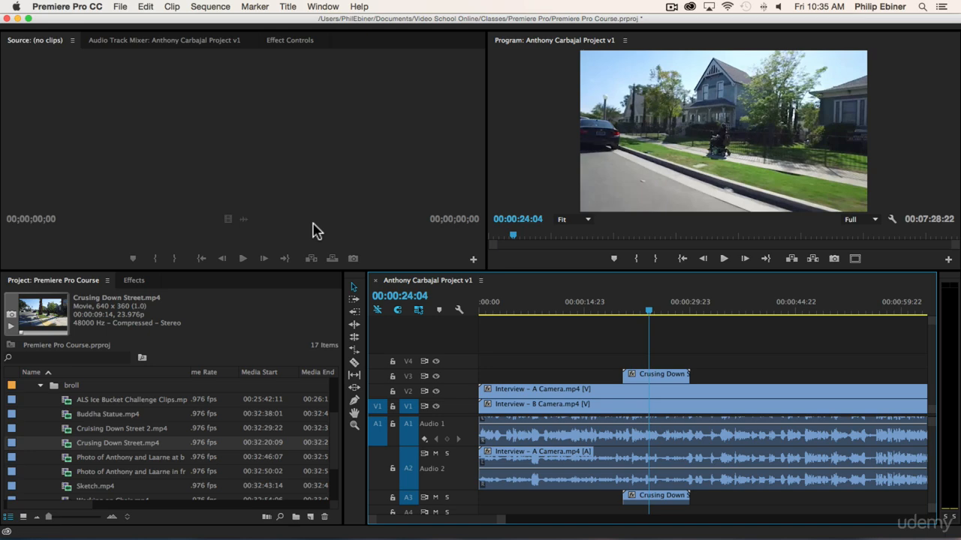
pyautogui.click(696, 310)
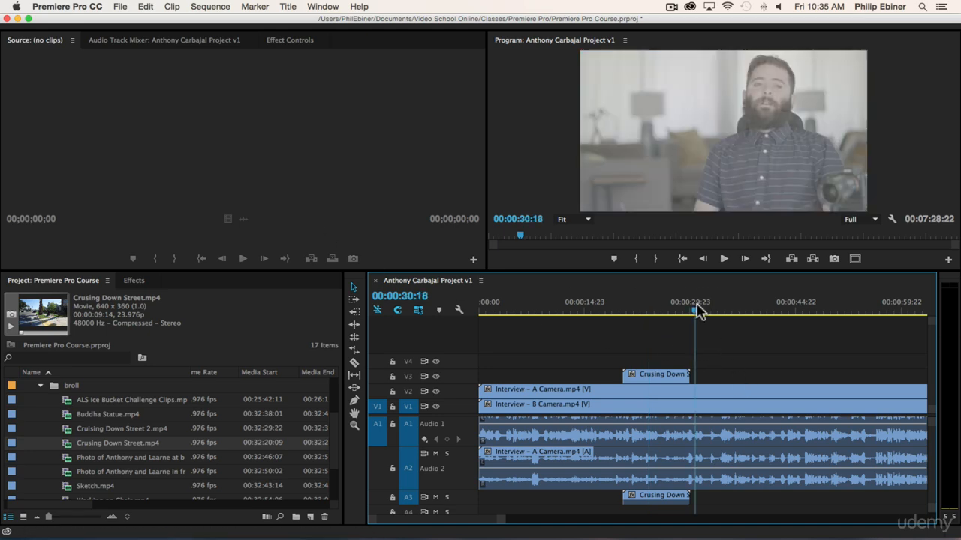
# Step: Load Working on Chair.mp4 for source preview, play it through, and return to its first frame
pyautogui.scroll(-1, 111, 441)
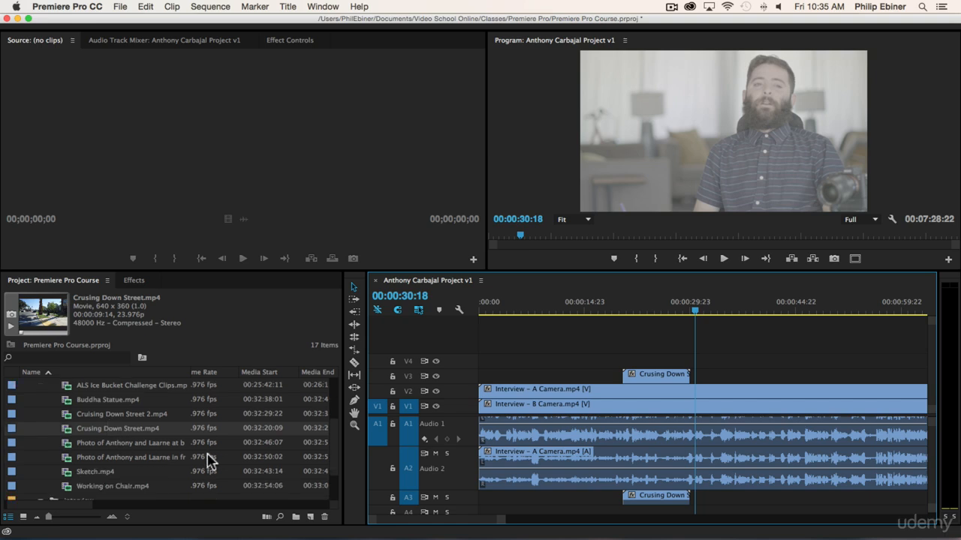
pyautogui.doubleClick(105, 488)
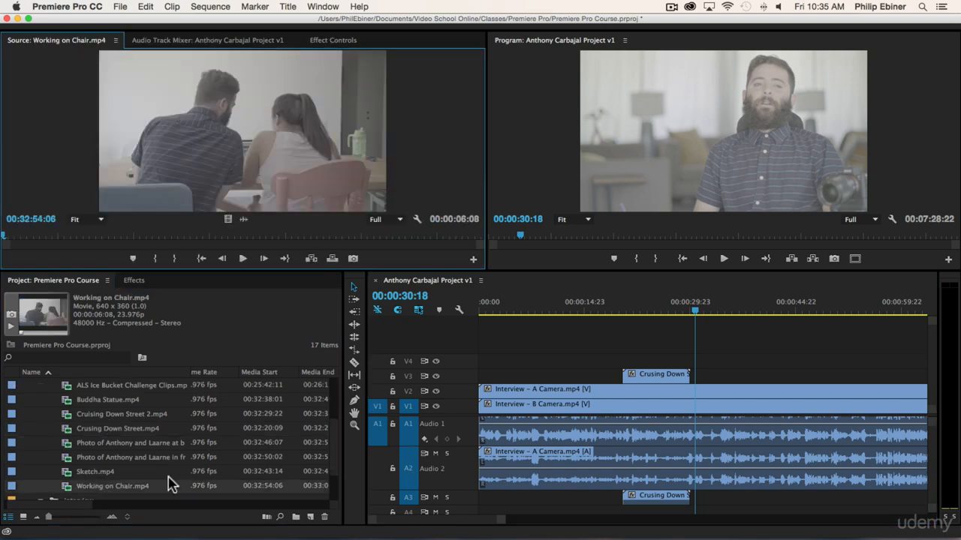
pyautogui.click(243, 258)
pyautogui.click(243, 259)
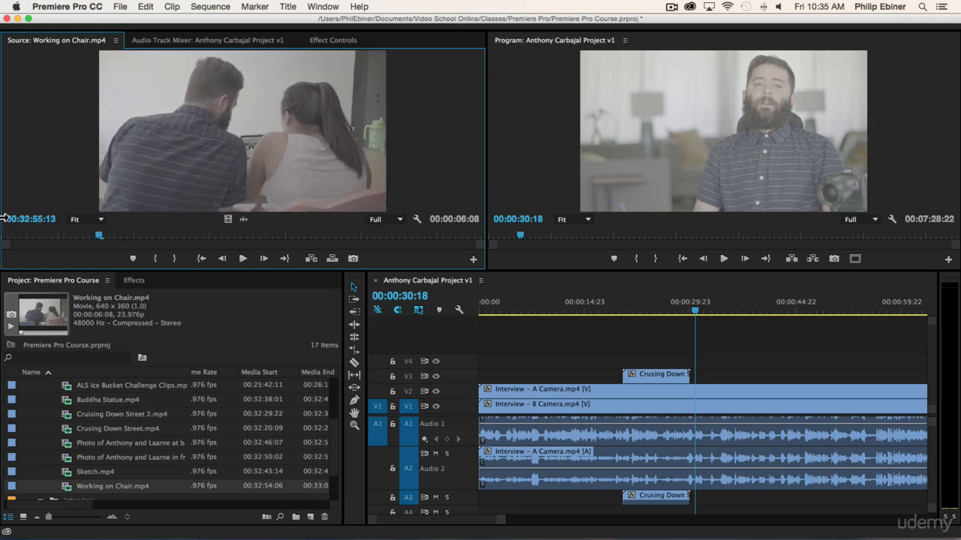
pyautogui.click(242, 259)
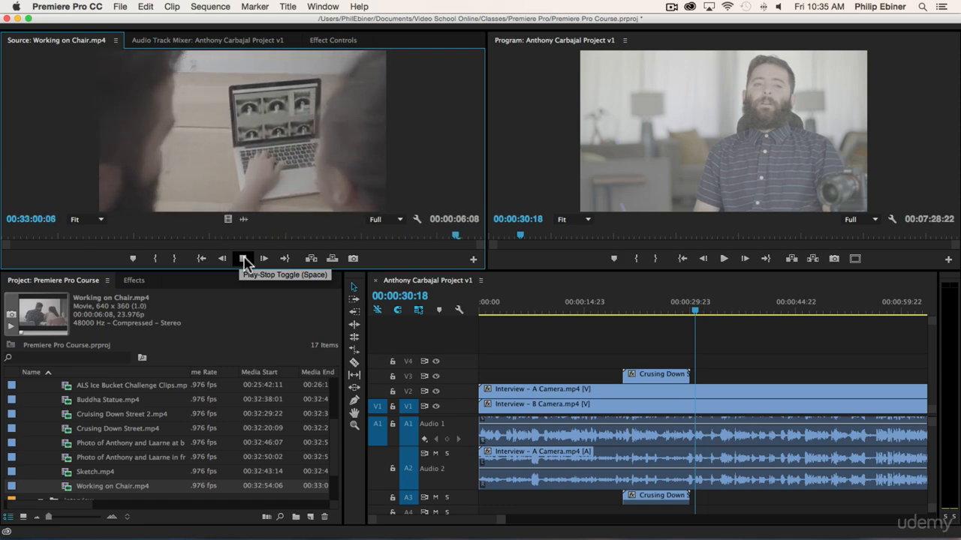
pyautogui.click(4, 233)
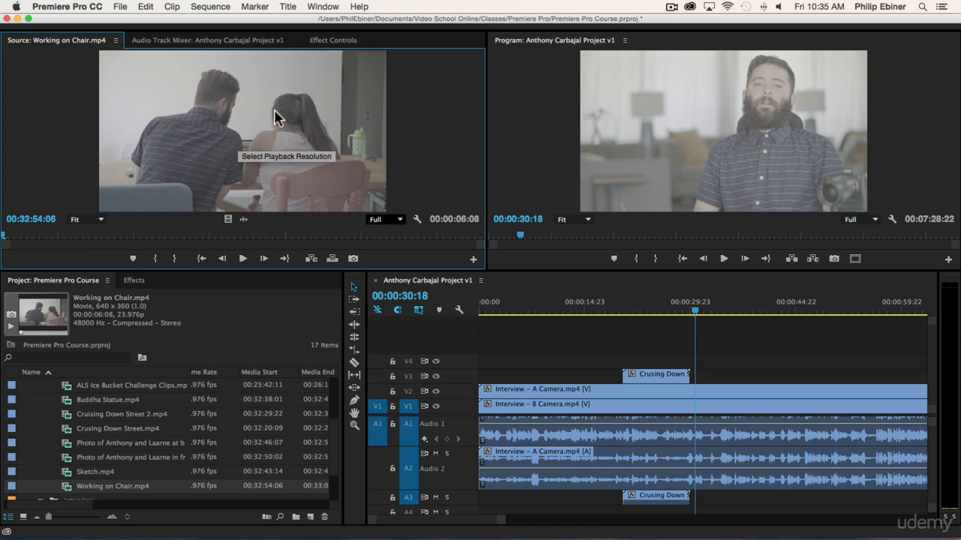
# Step: Try placing Working on Chair.mp4 with audio on V3, from the source preview and from the project bin, undoing each placement
pyautogui.moveTo(285, 126); pyautogui.dragTo(724, 375)
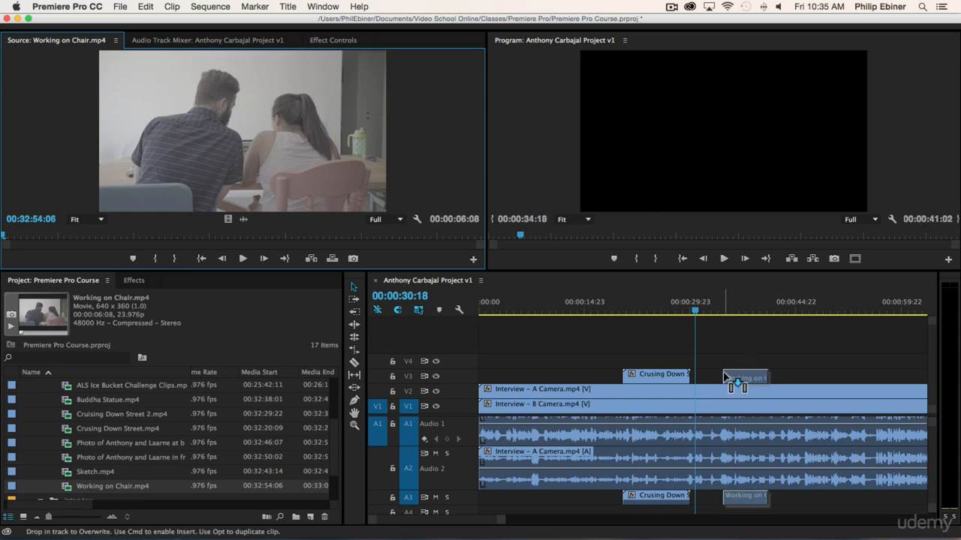
pyautogui.moveTo(724, 375); pyautogui.dragTo(725, 376)
pyautogui.press('super+z')
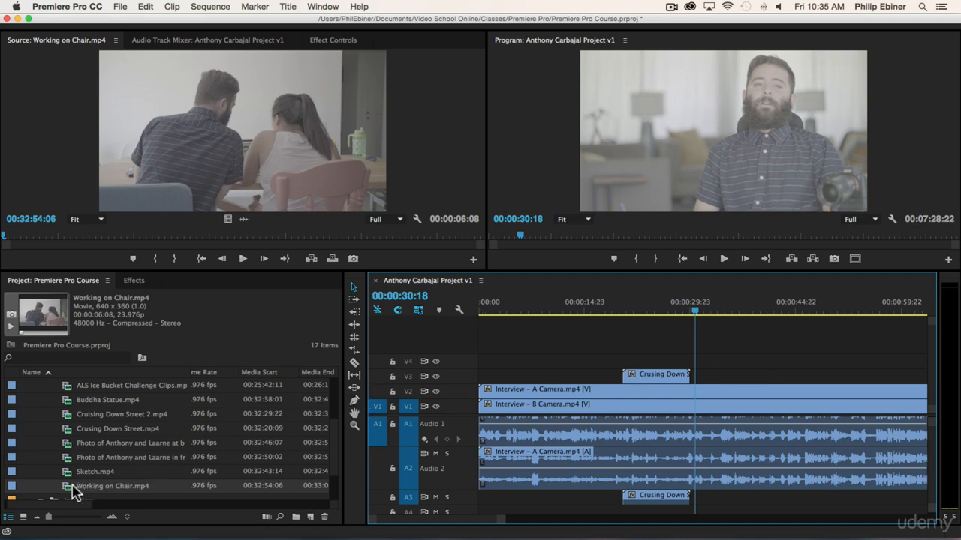
pyautogui.moveTo(81, 492); pyautogui.dragTo(745, 373)
pyautogui.press('super+z')
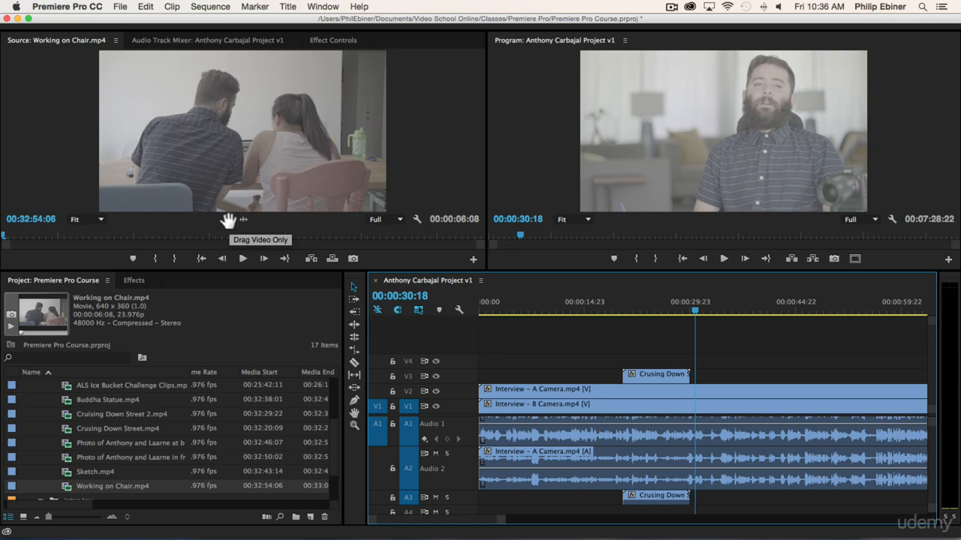
# Step: Try placing only the video of Working on Chair.mp4 on V3 at about 00:00:34:08, undo it, and try its audio only
pyautogui.moveTo(227, 220); pyautogui.dragTo(719, 385)
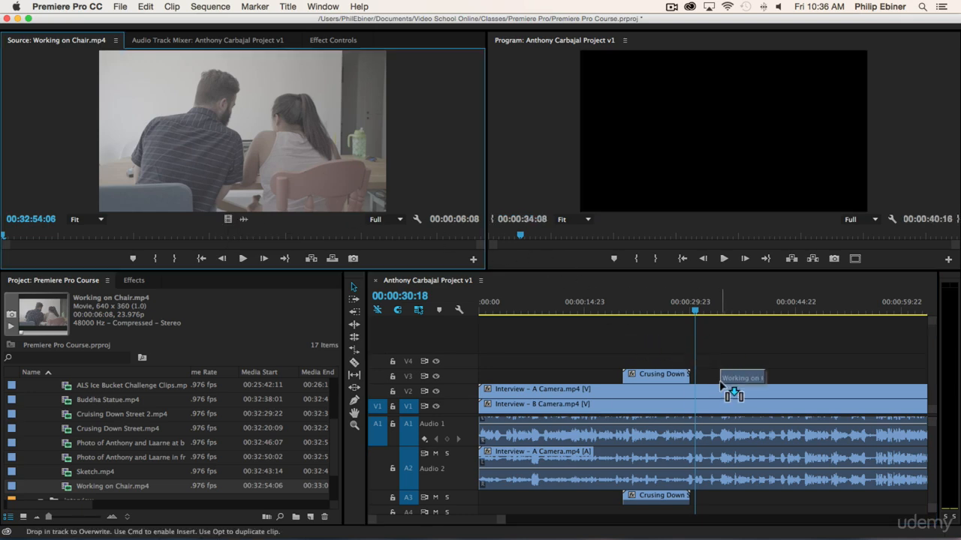
pyautogui.moveTo(721, 382); pyautogui.dragTo(720, 384)
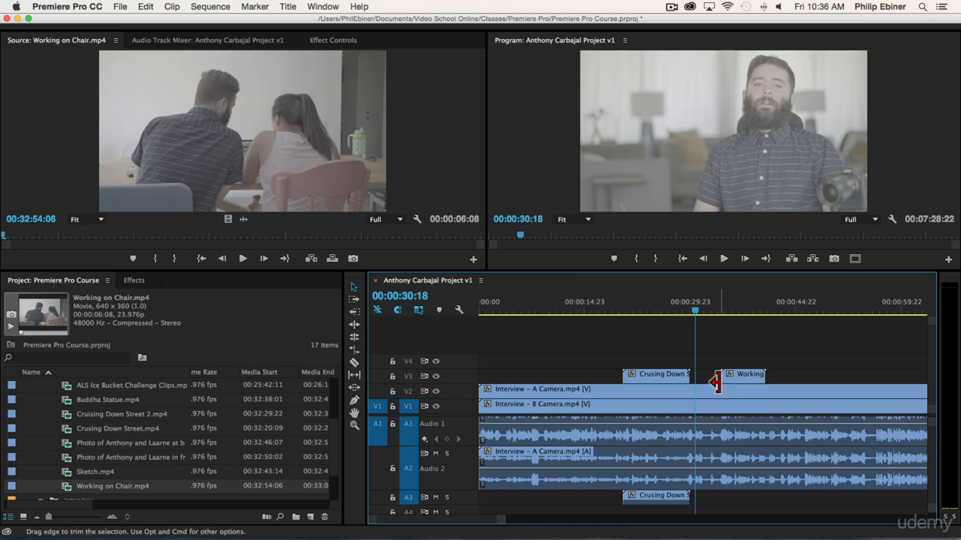
pyautogui.press('super+z')
pyautogui.moveTo(246, 219); pyautogui.dragTo(713, 496)
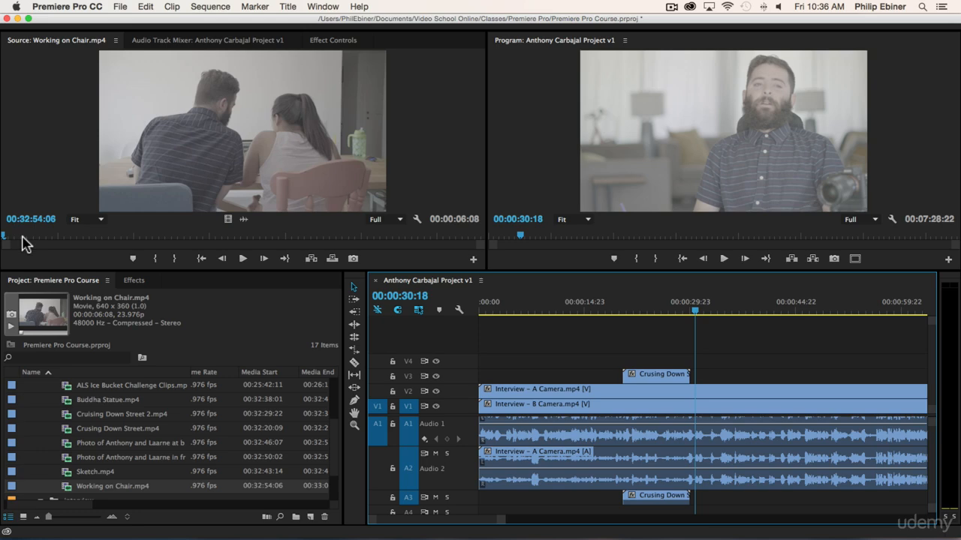
# Step: Play the opening of the Working on Chair.mp4 source and step frame by frame to 00:32:55:02
pyautogui.click(242, 258)
pyautogui.click(242, 258)
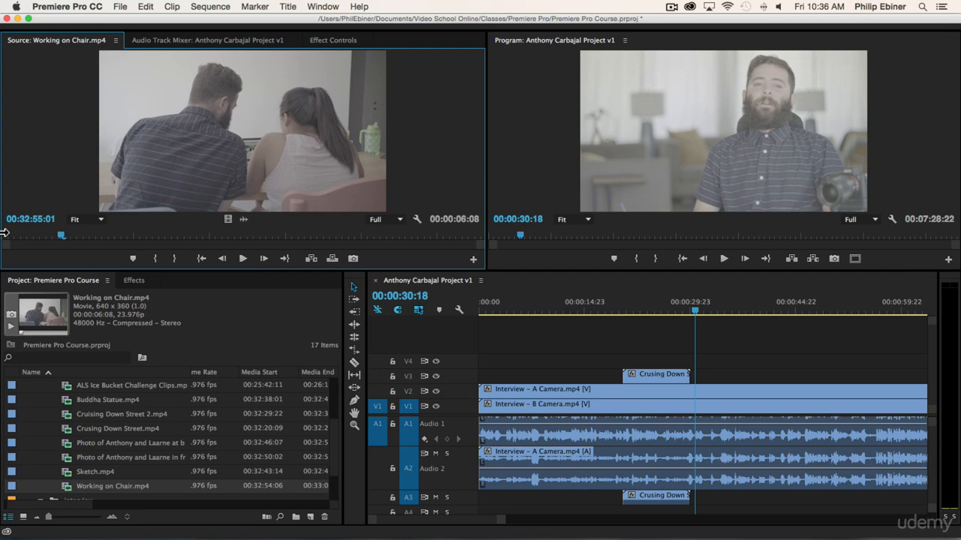
pyautogui.moveTo(62, 235)
pyautogui.mouseDown()
pyautogui.moveTo(30, 237)
pyautogui.moveTo(150, 240)
pyautogui.moveTo(65, 239)
pyautogui.mouseUp()
pyautogui.press('Right')
pyautogui.press('Right')
pyautogui.press('Right')
pyautogui.press('Right')
pyautogui.press('Right')
pyautogui.press('Right')
pyautogui.press('Right')
pyautogui.press('Right')
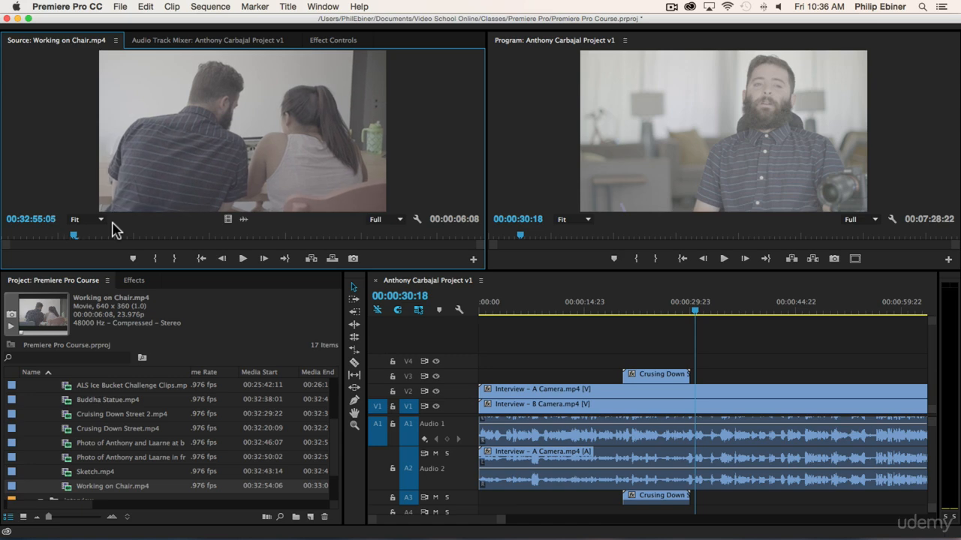
pyautogui.press('Left')
pyautogui.press('Left')
pyautogui.press('Left')
pyautogui.press('Left')
pyautogui.press('Left')
pyautogui.press('Left')
pyautogui.press('Left')
pyautogui.press('Left')
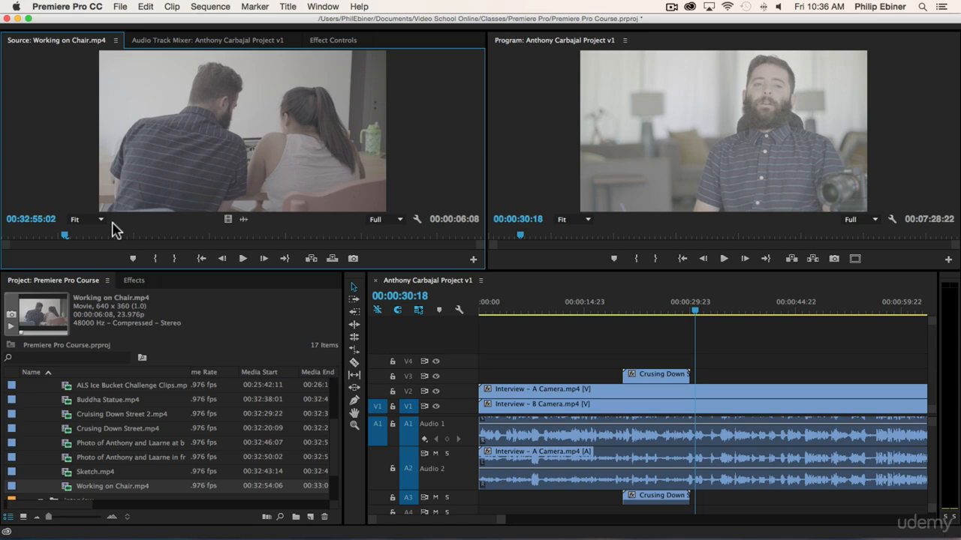
# Step: Advance through the Working on Chair.mp4 source to about 00:32:57:14 to examine the footage
pyautogui.hotkey('shift', 'Right')
pyautogui.press('Right')
pyautogui.press('Right')
pyautogui.press('Right')
pyautogui.press('Right')
pyautogui.press('Right')
pyautogui.press('Right')
pyautogui.press('Right')
pyautogui.press('Right')
pyautogui.press('Right')
pyautogui.press('Right')
pyautogui.press('Right')
pyautogui.press('Right')
pyautogui.press('Right')
pyautogui.press('Right')
pyautogui.press('Right')
pyautogui.press('Right')
pyautogui.press('Right')
pyautogui.press('Right')
pyautogui.press('Right')
pyautogui.press('Right')
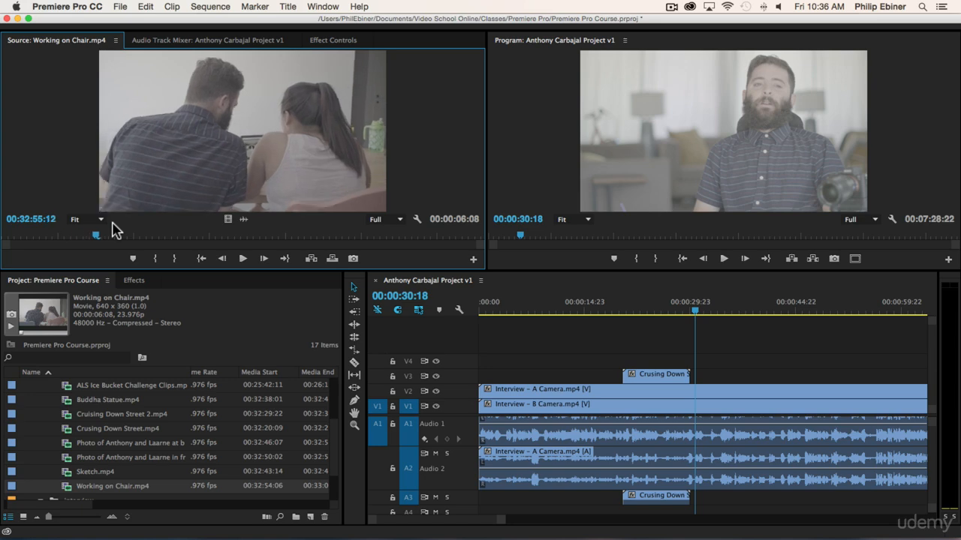
pyautogui.press('Right')
pyautogui.press('Right')
pyautogui.press('Right')
pyautogui.press('Right')
pyautogui.press('Right')
pyautogui.press('Right')
pyautogui.press('Right')
pyautogui.press('Right')
pyautogui.press('Right')
pyautogui.press('Right')
pyautogui.press('Right')
pyautogui.press('Right')
pyautogui.press('Right')
pyautogui.press('Right')
pyautogui.press('Right')
pyautogui.press('Right')
pyautogui.press('Right')
pyautogui.press('Right')
pyautogui.press('Right')
pyautogui.press('Right')
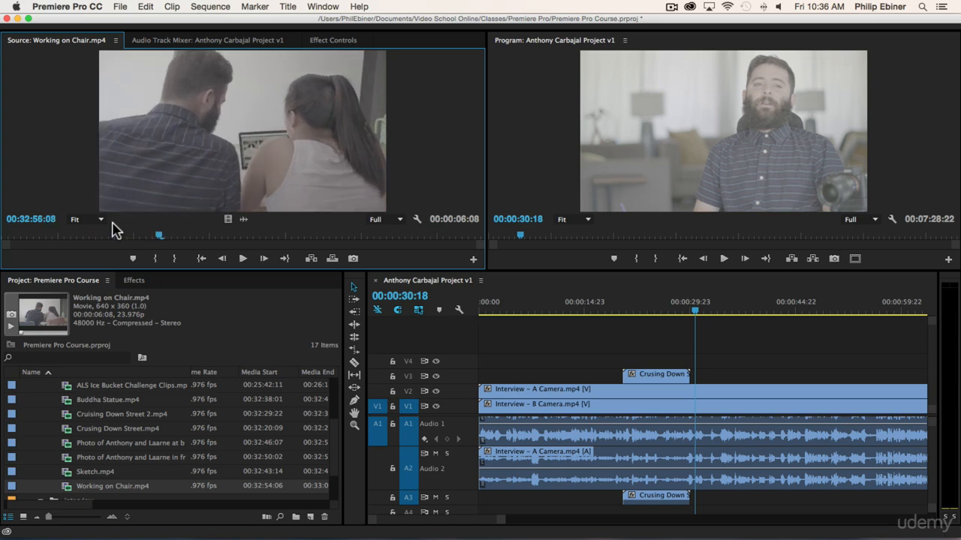
pyautogui.press('Left')
pyautogui.press('Left')
pyautogui.press('Left')
pyautogui.press('Left')
pyautogui.press('Left')
pyautogui.press('Left')
pyautogui.press('Left')
pyautogui.press('Left')
pyautogui.press('Left')
pyautogui.press('Left')
pyautogui.press('Left')
pyautogui.press('Left')
pyautogui.press('Left')
pyautogui.press('Left')
pyautogui.press('Left')
pyautogui.press('Left')
pyautogui.press('Left')
pyautogui.press('Left')
pyautogui.press('Left')
pyautogui.press('Left')
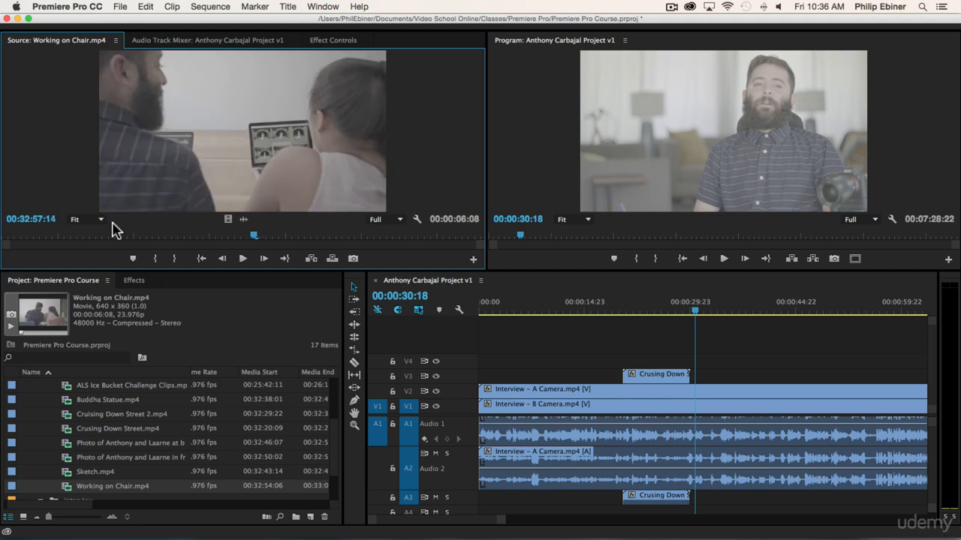
# Step: Step back to 00:32:55:02 in Working on Chair.mp4 and mark the In point there
pyautogui.press('Left')
pyautogui.press('Left')
pyautogui.press('Left')
pyautogui.press('Left')
pyautogui.press('Left')
pyautogui.press('Left')
pyautogui.press('Left')
pyautogui.press('Left')
pyautogui.press('Left')
pyautogui.press('Left')
pyautogui.press('Left')
pyautogui.press('Left')
pyautogui.press('Left')
pyautogui.press('Left')
pyautogui.press('Left')
pyautogui.press('Left')
pyautogui.press('Left')
pyautogui.press('Left')
pyautogui.press('Left')
pyautogui.press('Left')
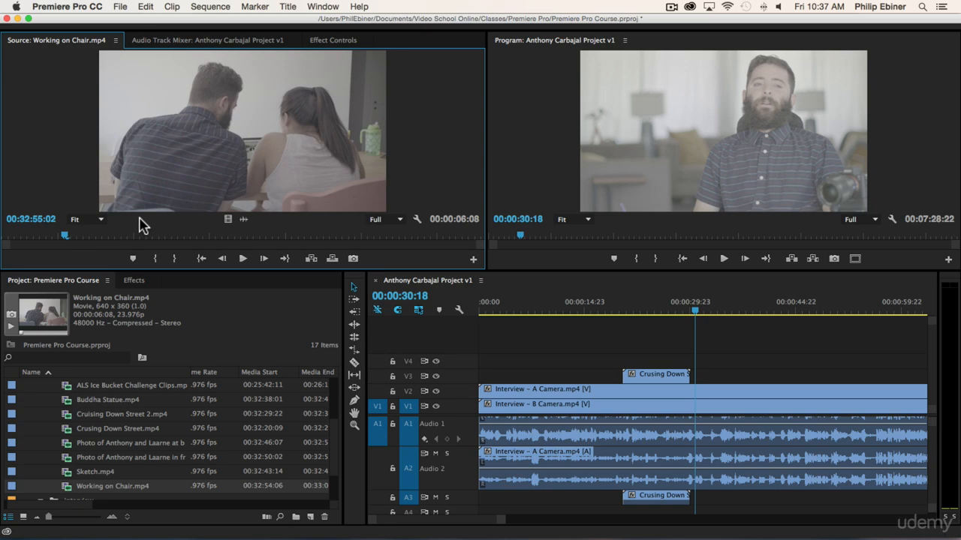
pyautogui.click(156, 259)
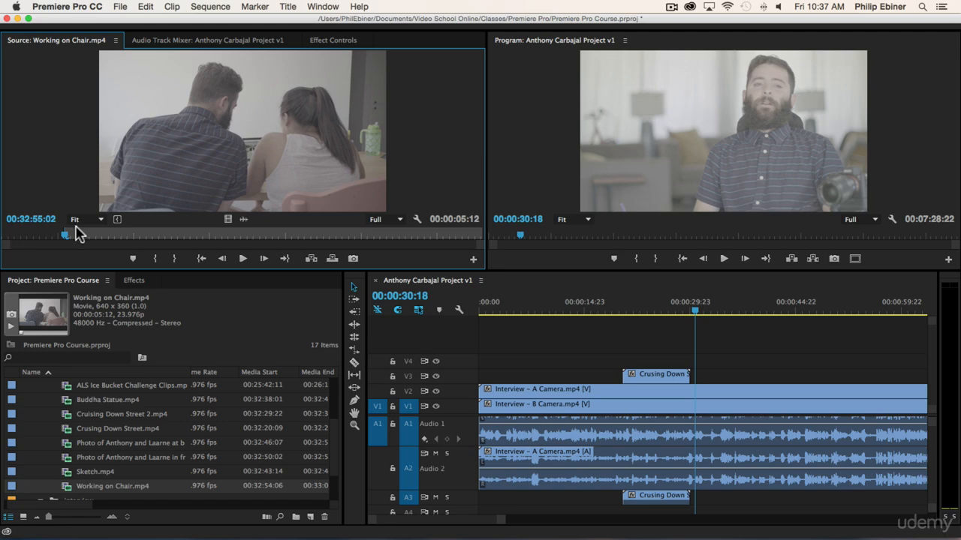
# Step: Mark the Working on Chair.mp4 Out point at 00:32:58:22 and place the clip on V3 at about 00:00:35:12
pyautogui.press('space')
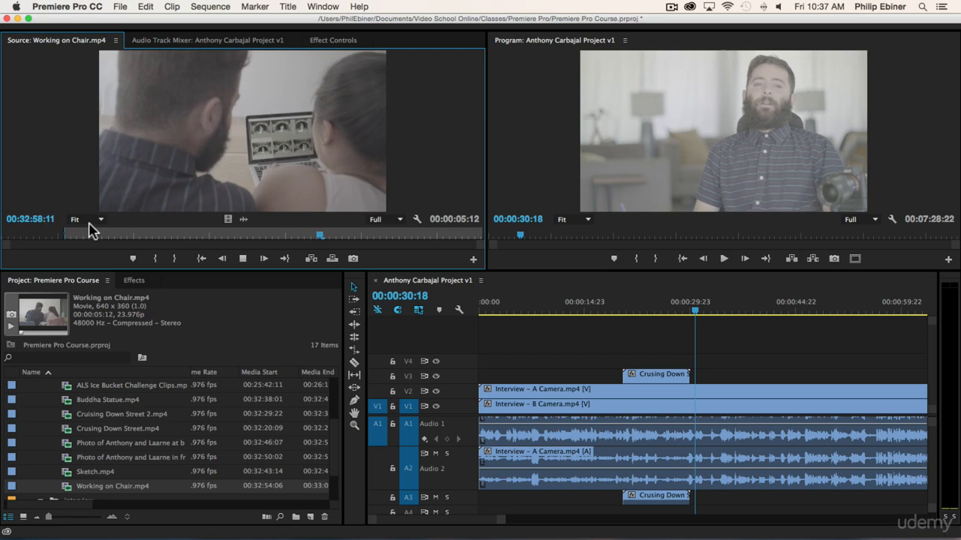
pyautogui.press('space')
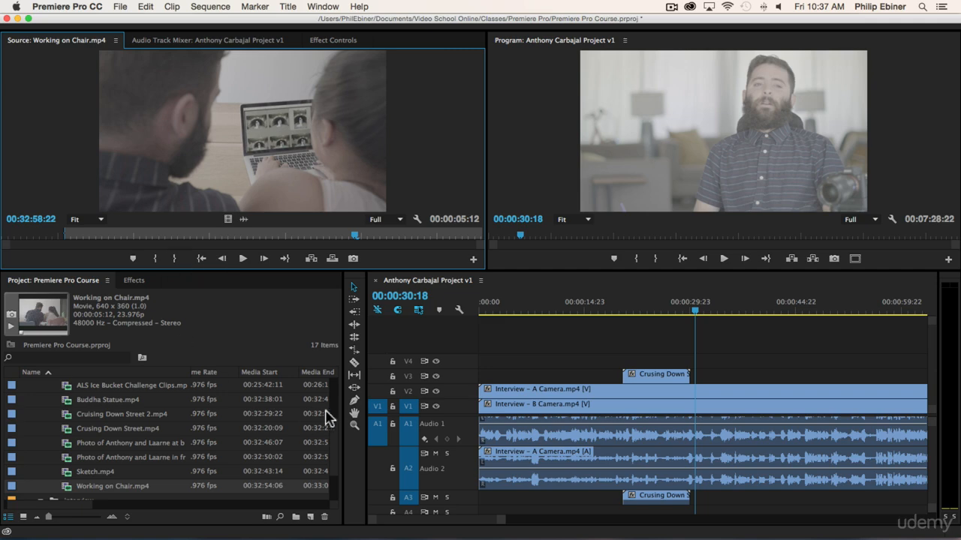
pyautogui.press('i')
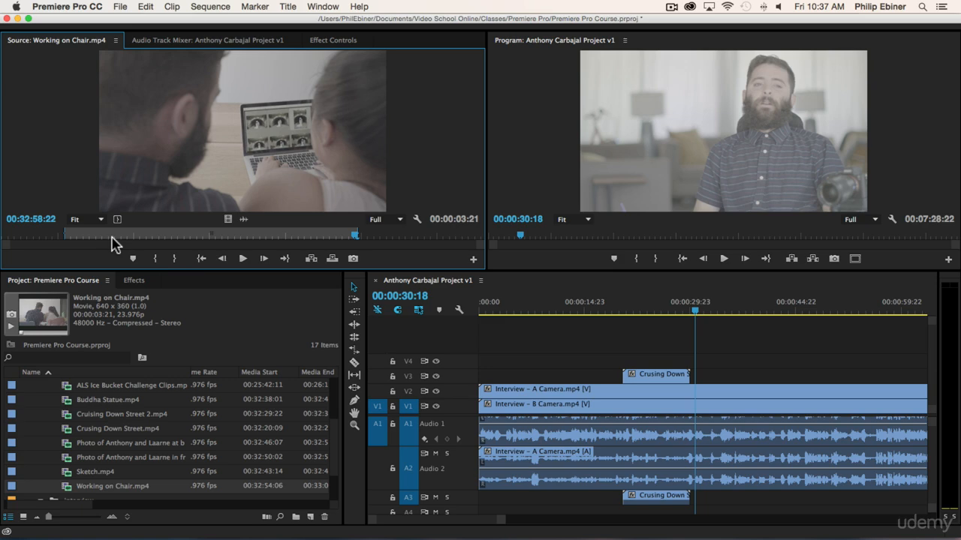
pyautogui.moveTo(240, 133); pyautogui.dragTo(731, 376)
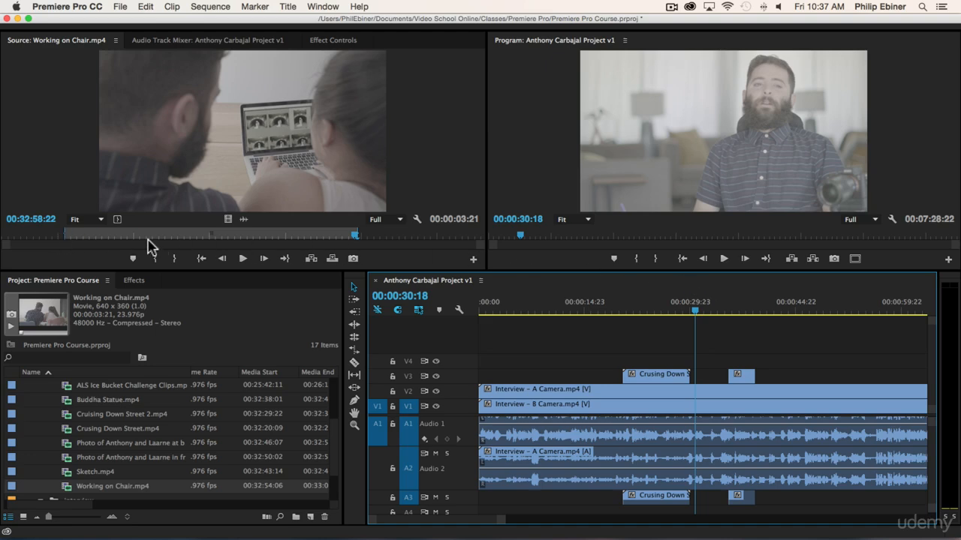
# Step: Play the sequence from about 00:00:34 past the new b-roll clip to 00:00:39:23 to review its placement
pyautogui.click(720, 303)
pyautogui.press('space')
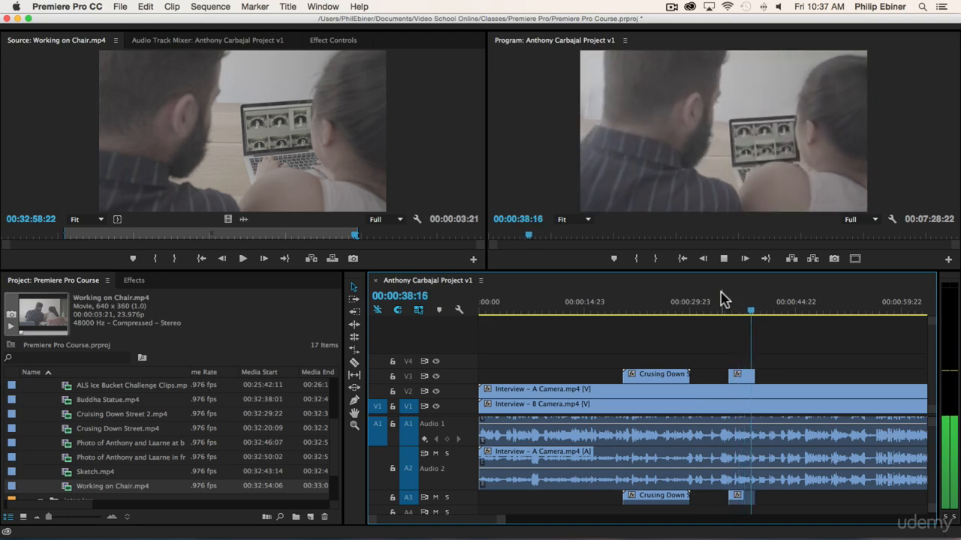
pyautogui.press('space')
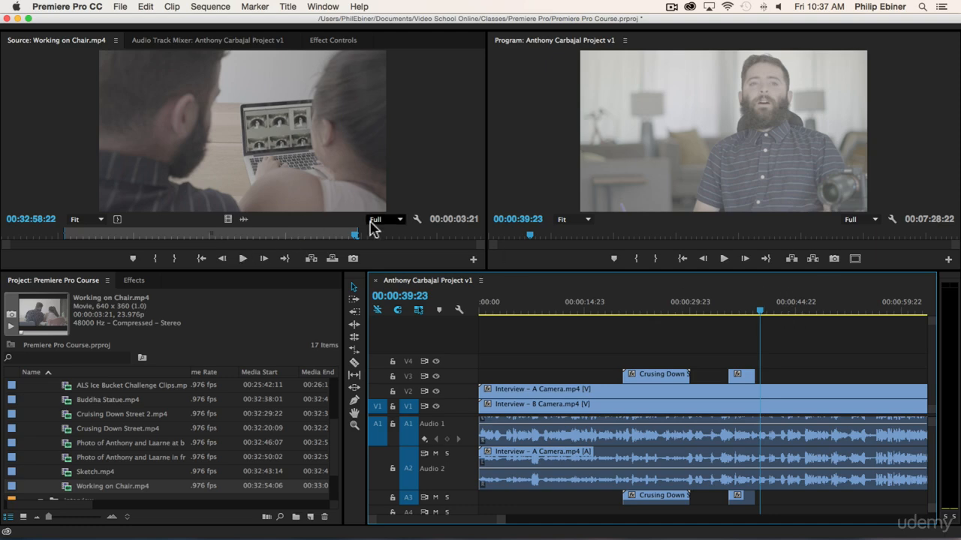
# Step: Extend the source Out point for a 00:00:04:11 selection, and try a second copy on V3 at about 00:00:43
pyautogui.moveTo(357, 233); pyautogui.dragTo(406, 237)
pyautogui.moveTo(230, 184); pyautogui.dragTo(799, 375)
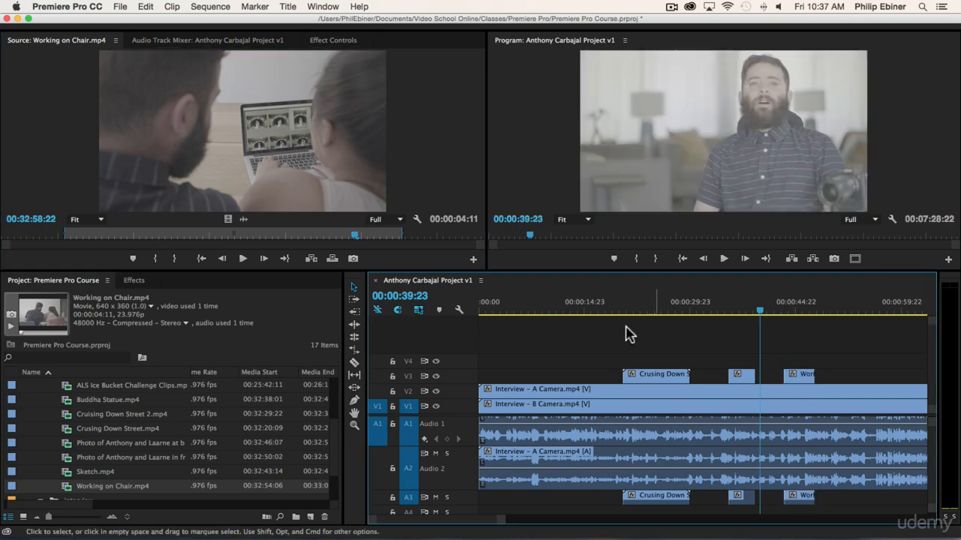
pyautogui.click(802, 373)
pyautogui.press('Delete')
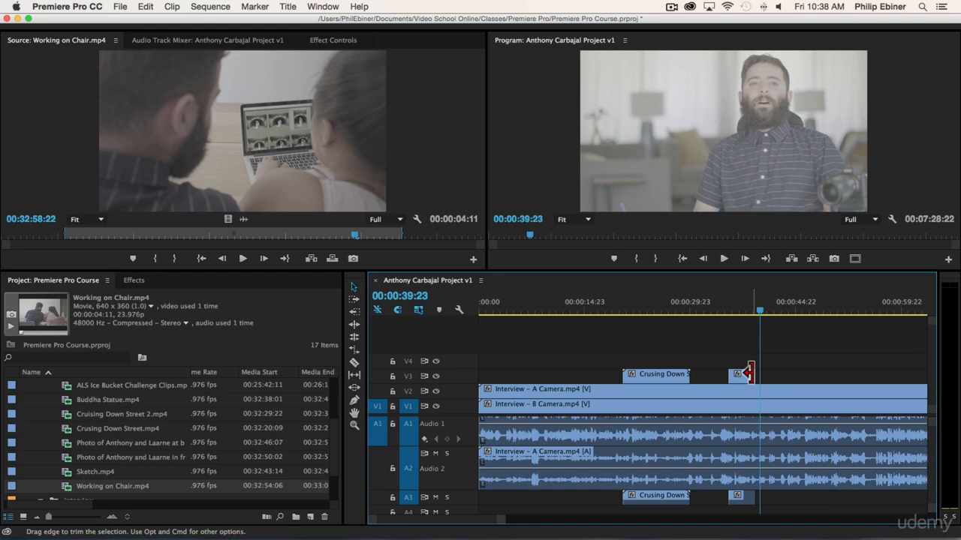
# Step: Extend the source selection to 00:00:05:04 and try the longer clip on V4, directly above the Working on Chair.mp4 clip on V3
pyautogui.click(743, 308)
pyautogui.moveTo(743, 311); pyautogui.dragTo(753, 313)
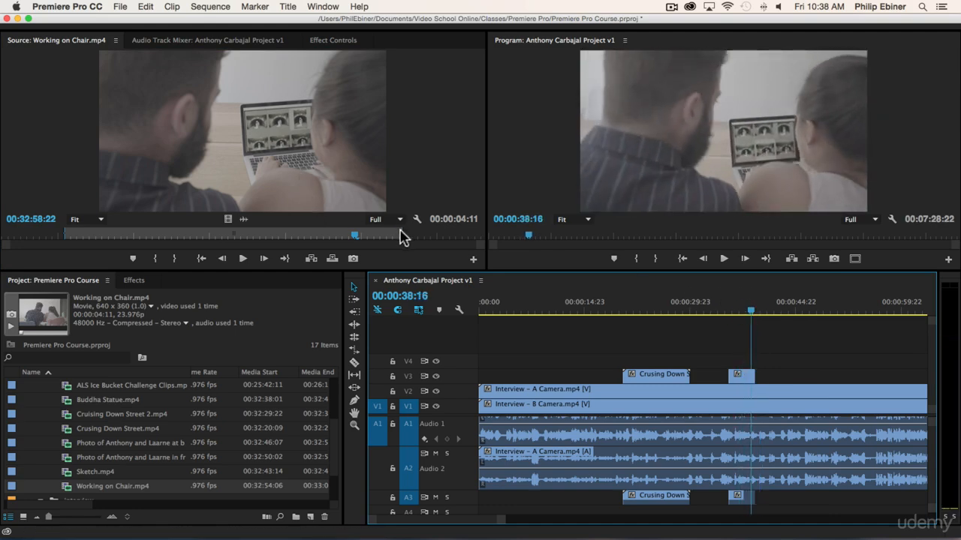
pyautogui.click(402, 233)
pyautogui.moveTo(409, 237); pyautogui.dragTo(456, 236)
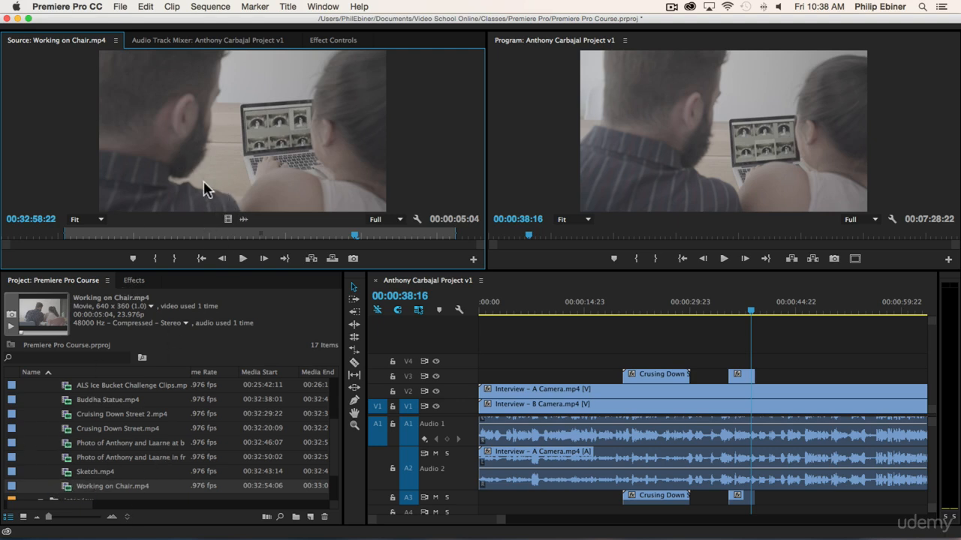
pyautogui.moveTo(190, 189); pyautogui.dragTo(736, 365)
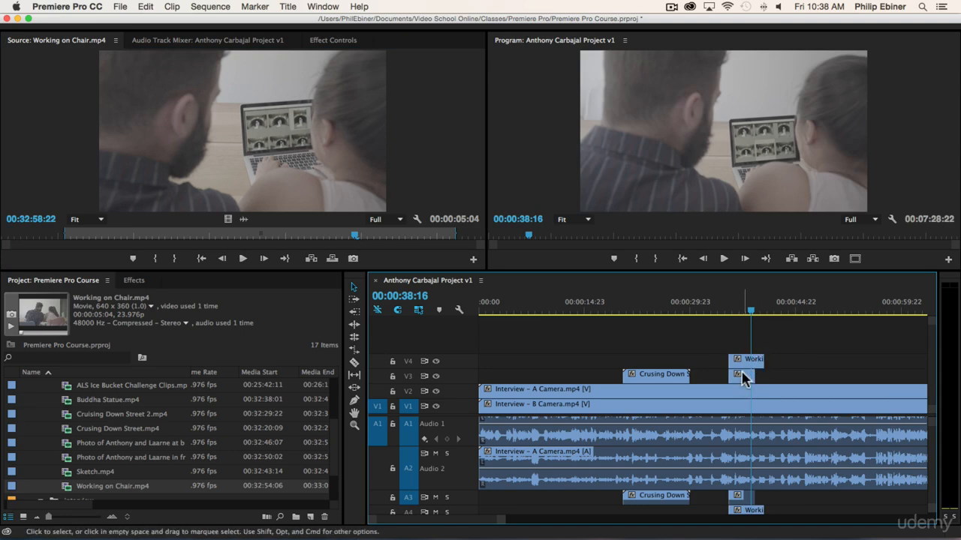
pyautogui.click(747, 360)
pyautogui.press('Delete')
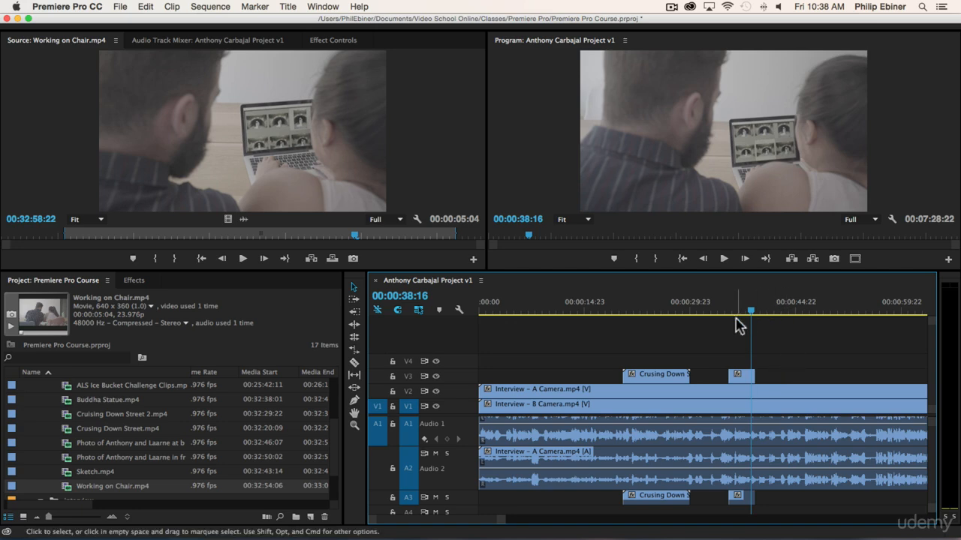
# Step: Try inserting the source clip into the interview at 00:00:46:00 and undo the insert
pyautogui.click(760, 311)
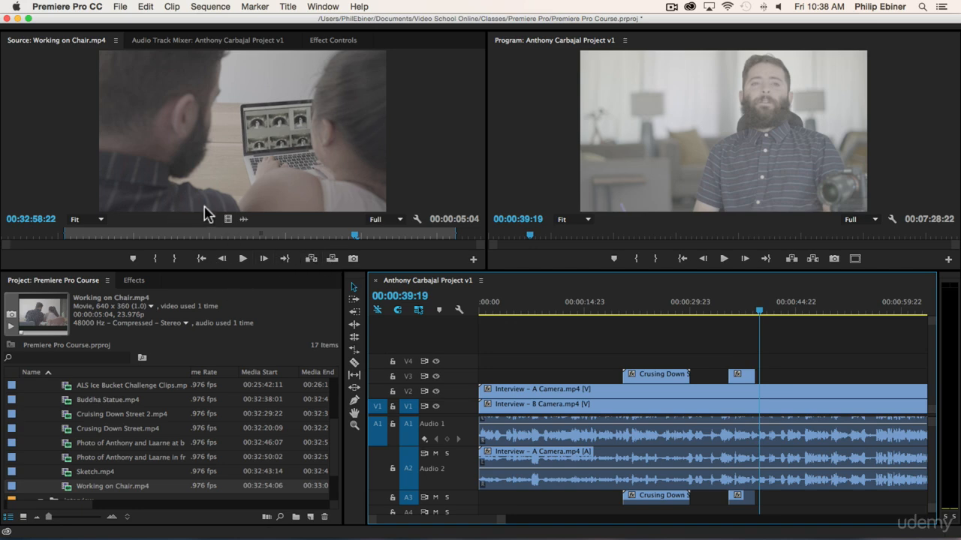
pyautogui.click(312, 259)
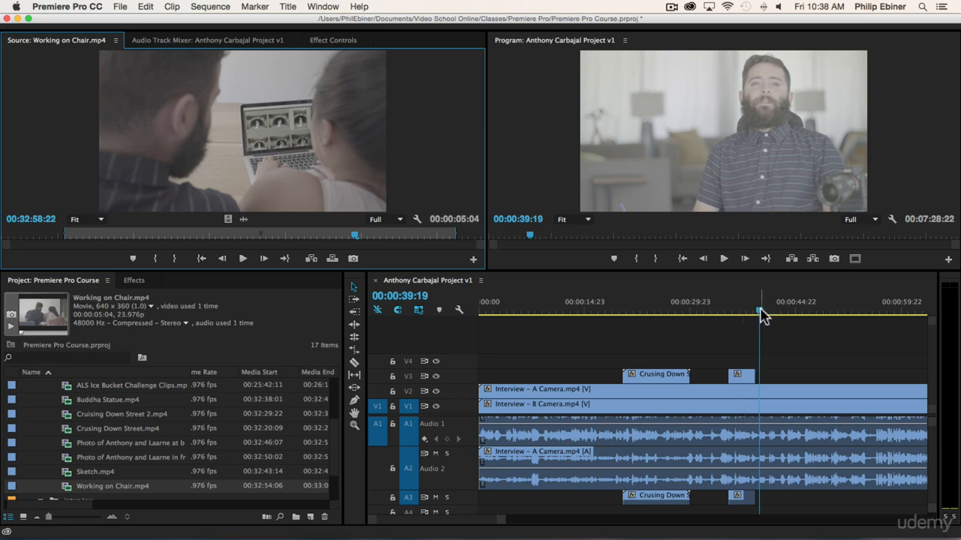
pyautogui.moveTo(761, 315); pyautogui.dragTo(801, 315)
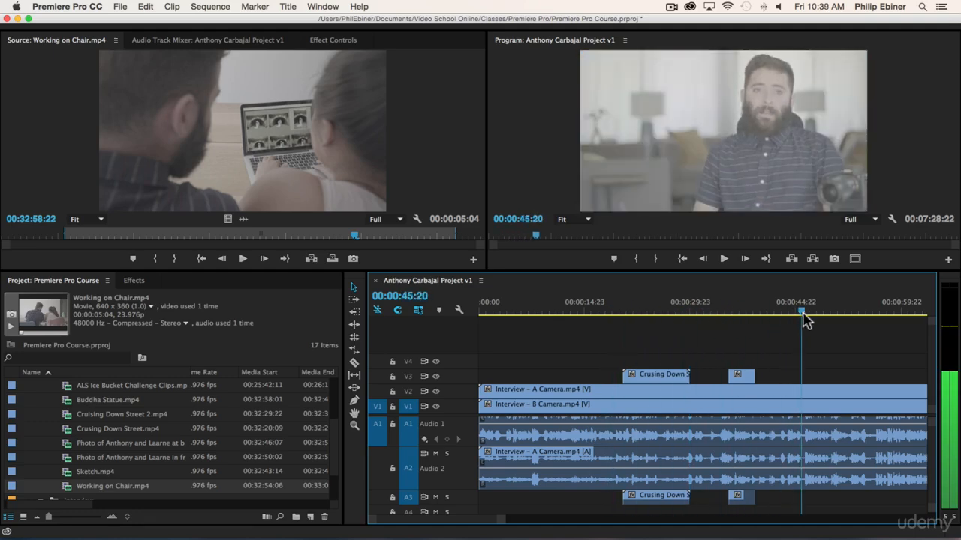
pyautogui.click(313, 259)
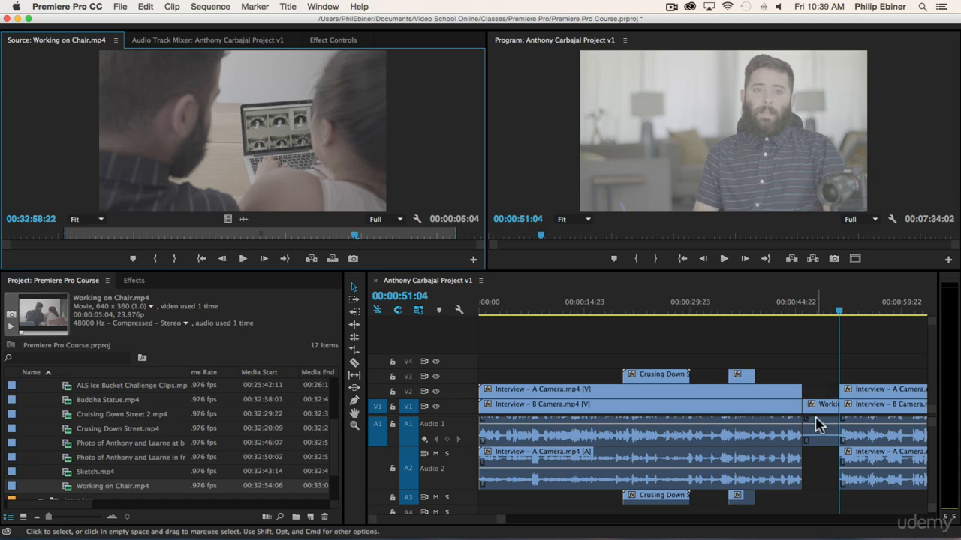
pyautogui.press('super+z')
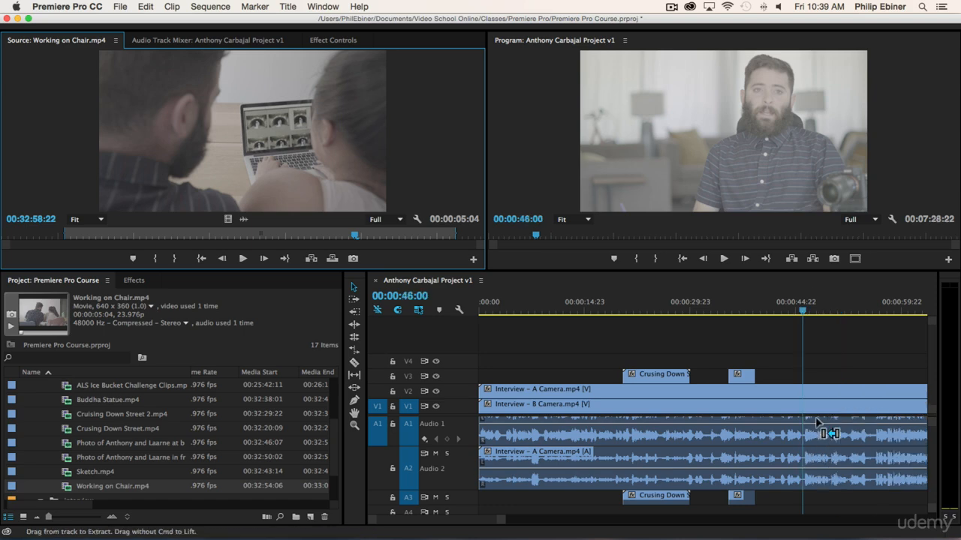
# Step: Try overwriting V1 with the source clip at 00:00:46:00, review it with V2 hidden, and undo the edit
pyautogui.click(332, 260)
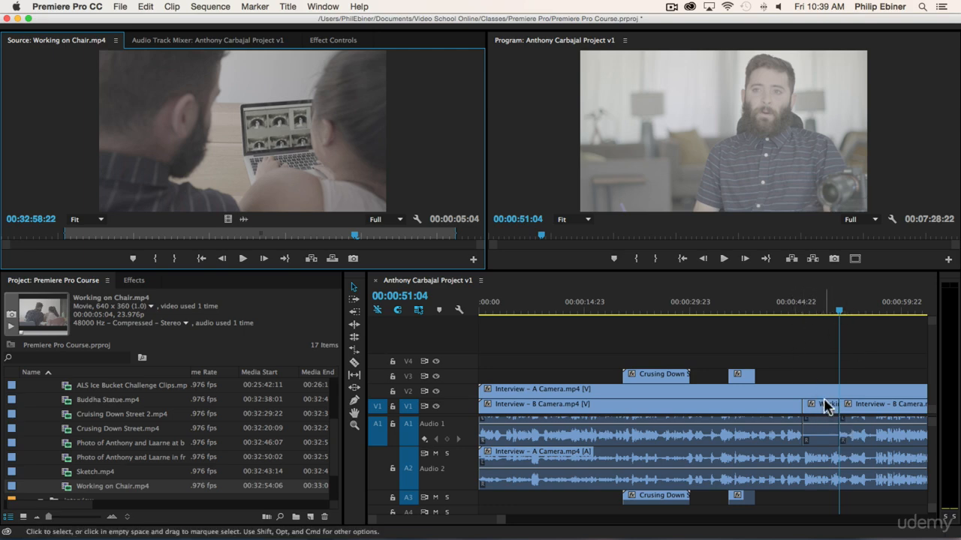
pyautogui.click(821, 302)
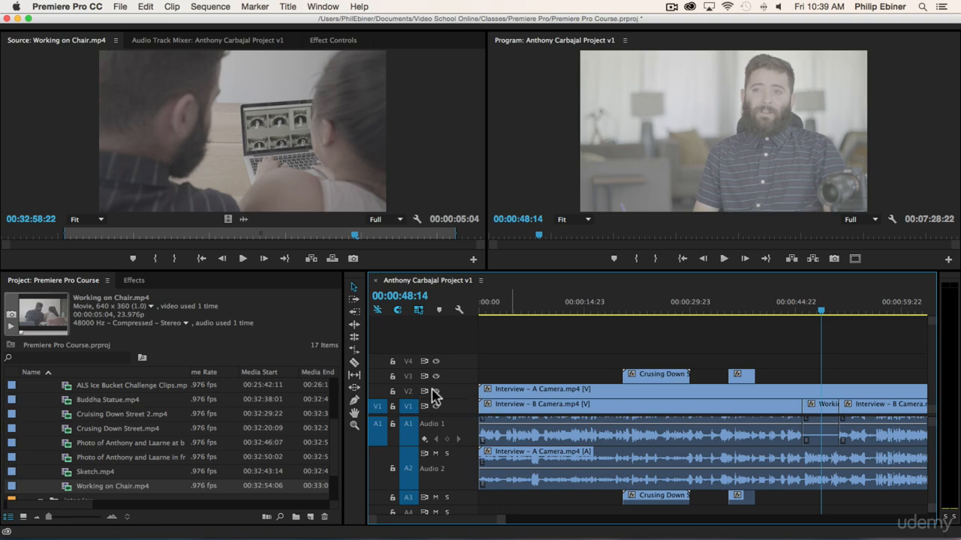
pyautogui.click(436, 392)
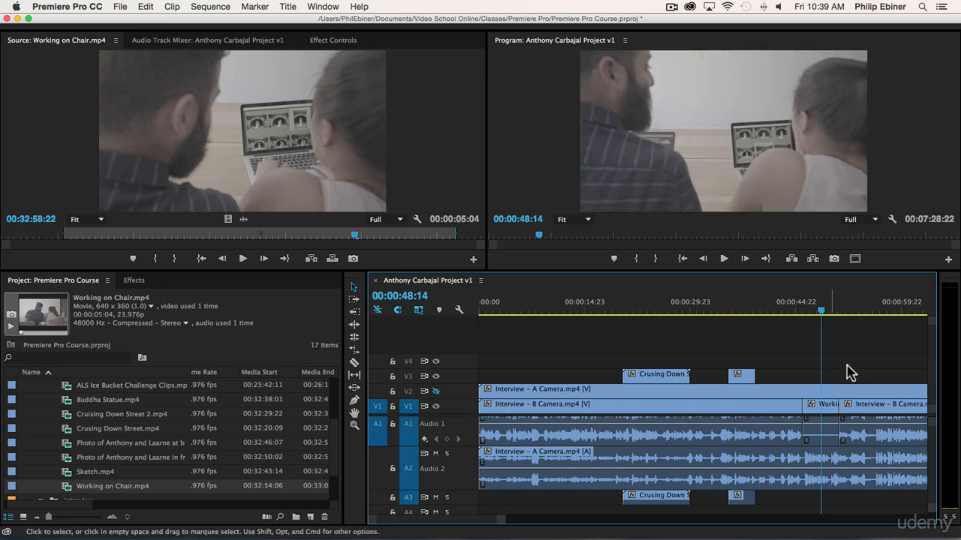
pyautogui.moveTo(816, 313); pyautogui.dragTo(792, 315)
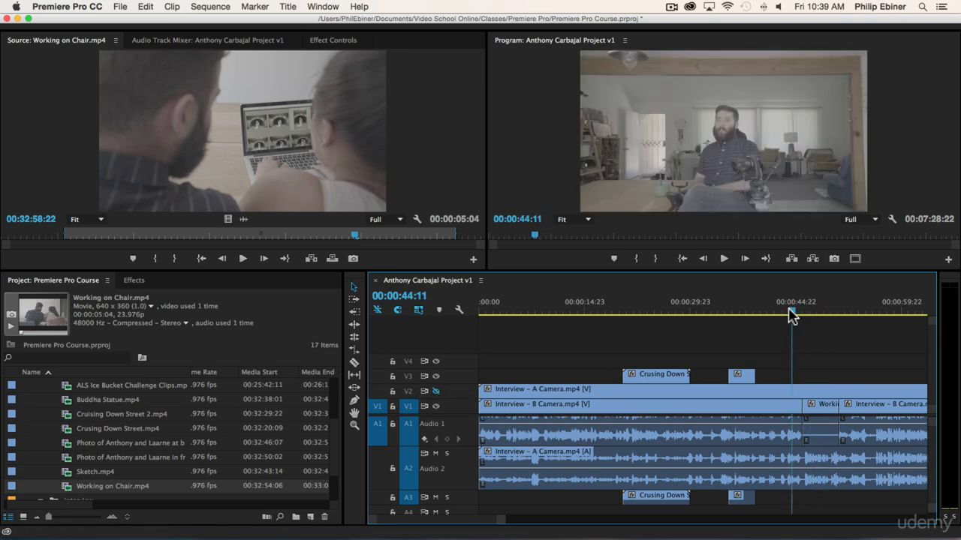
pyautogui.press('space')
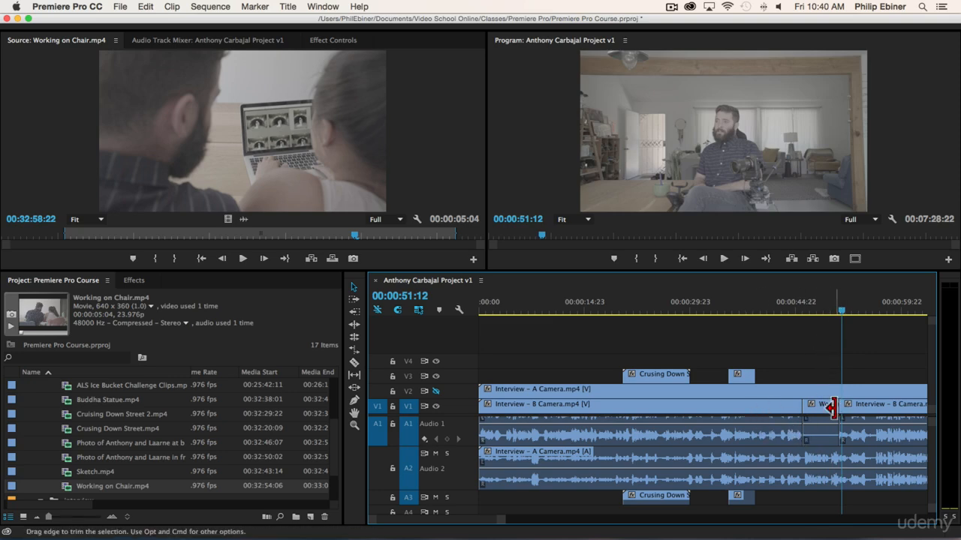
pyautogui.press('super+z')
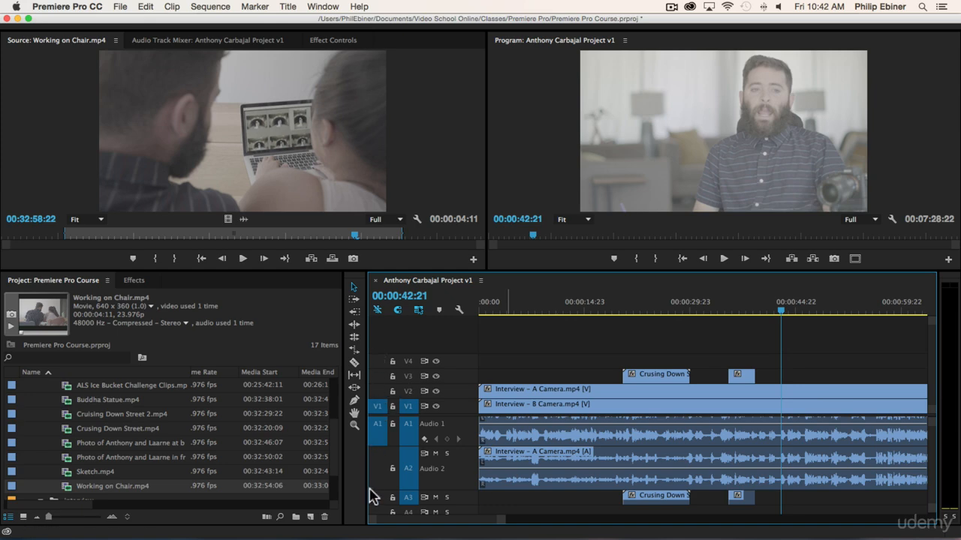
# Step: Patch the source video to V3 and try overwriting the Working on Chair.mp4 clip at 00:00:42:21
pyautogui.click(379, 378)
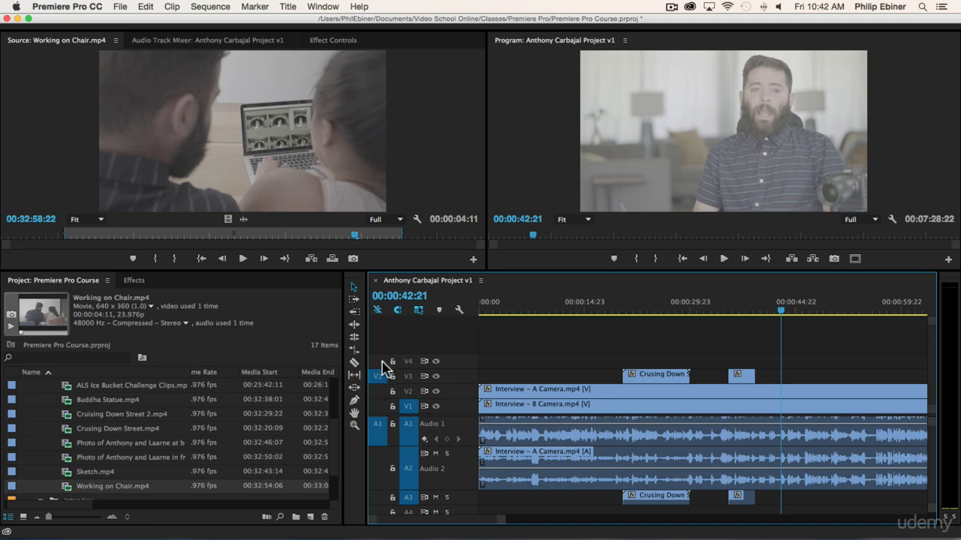
pyautogui.click(409, 376)
pyautogui.click(408, 376)
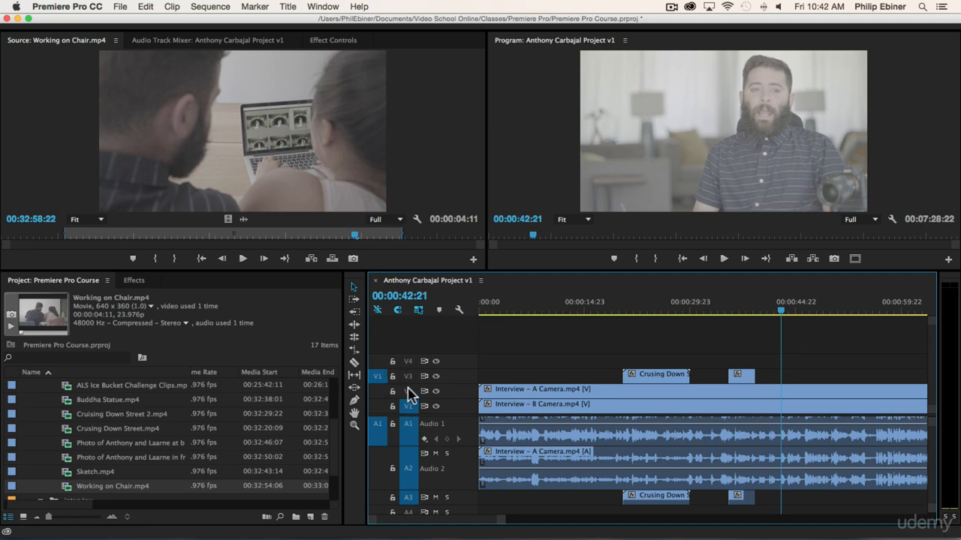
pyautogui.click(333, 258)
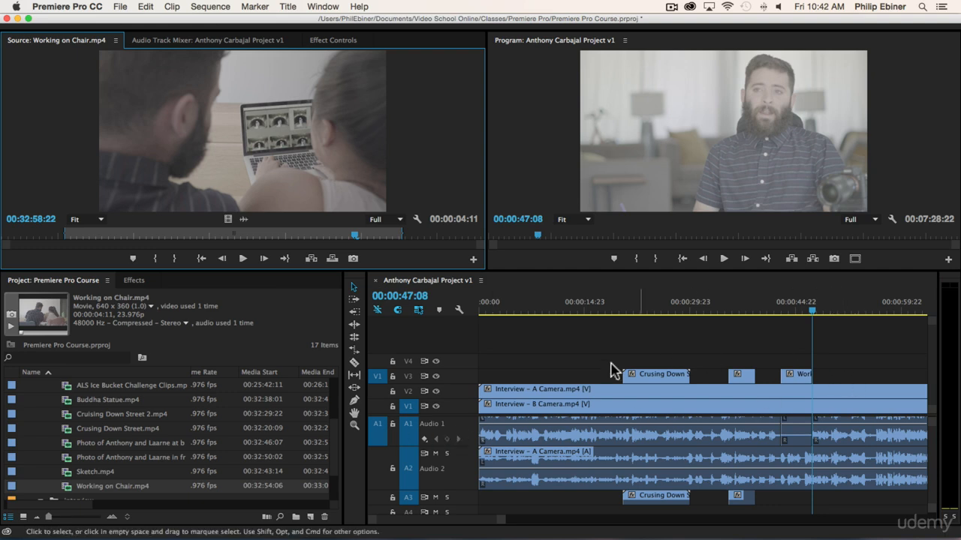
pyautogui.press('super+z')
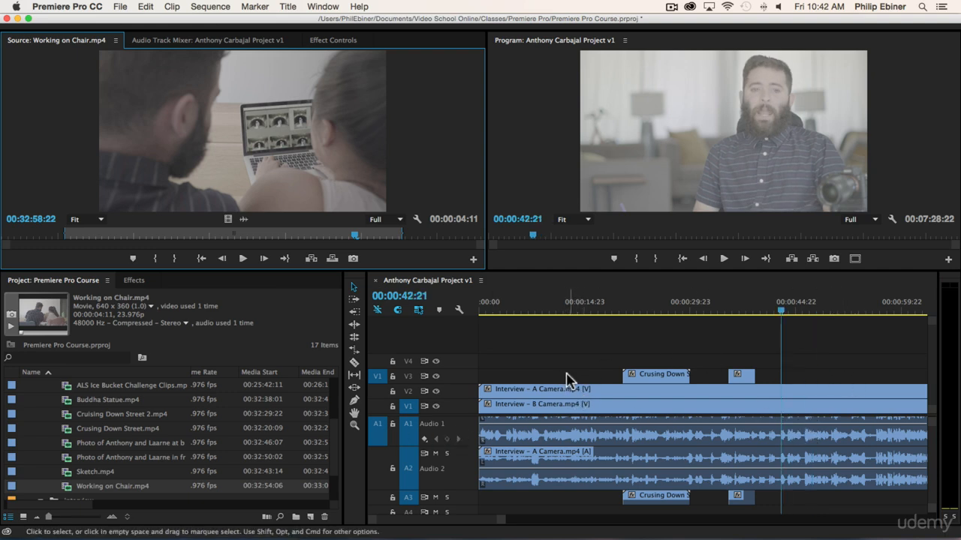
# Step: Patch the source audio to A3, overwrite the clip at 00:00:42:21, and insert a second copy at 00:00:47:08
pyautogui.click(378, 498)
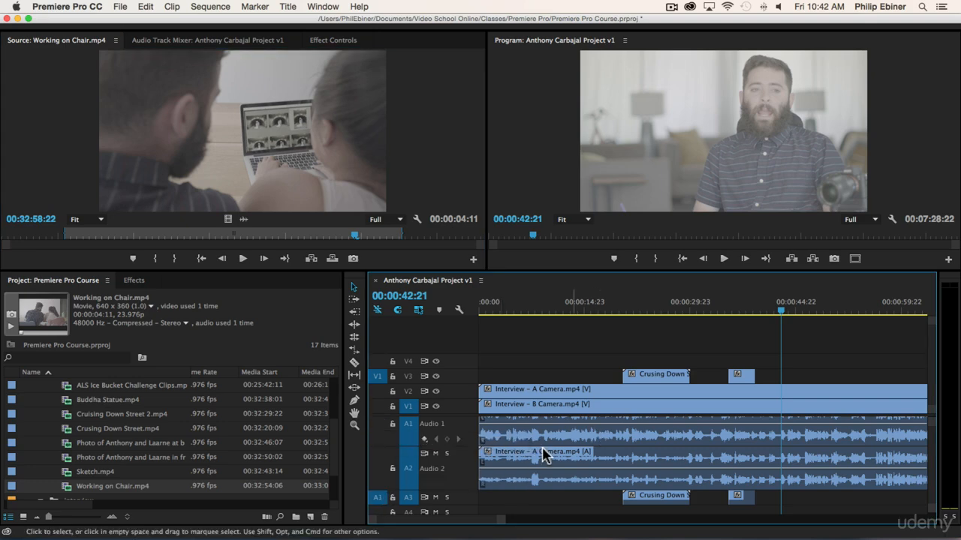
pyautogui.click(334, 260)
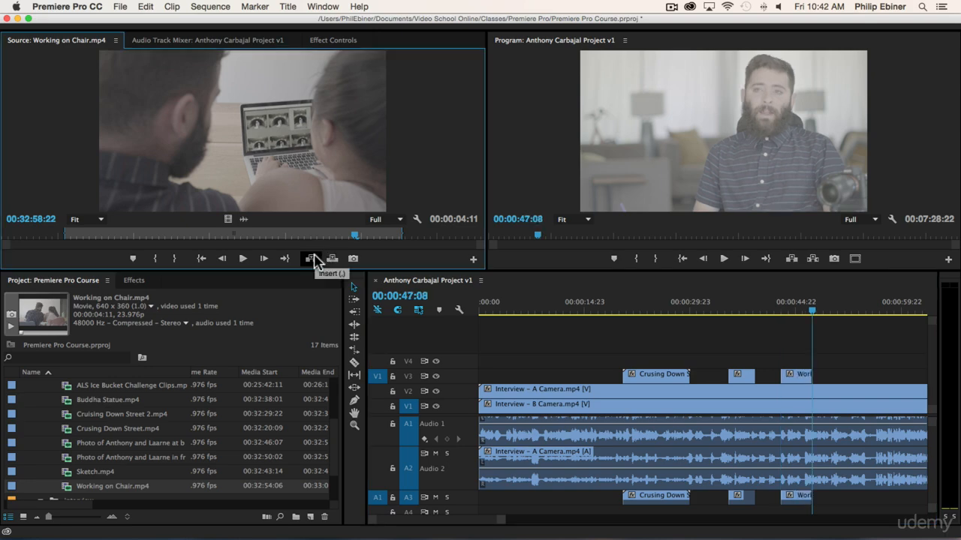
pyautogui.click(311, 259)
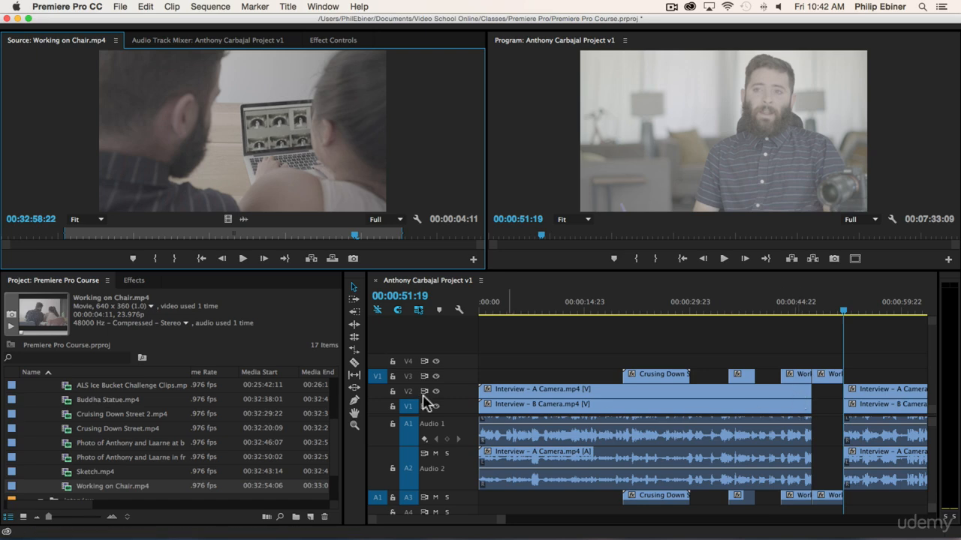
# Step: Ripple-delete the two adjacent Working on Chair.mp4 copies starting at 00:00:42:21 and return the playhead to that time
pyautogui.moveTo(778, 353); pyautogui.dragTo(839, 381)
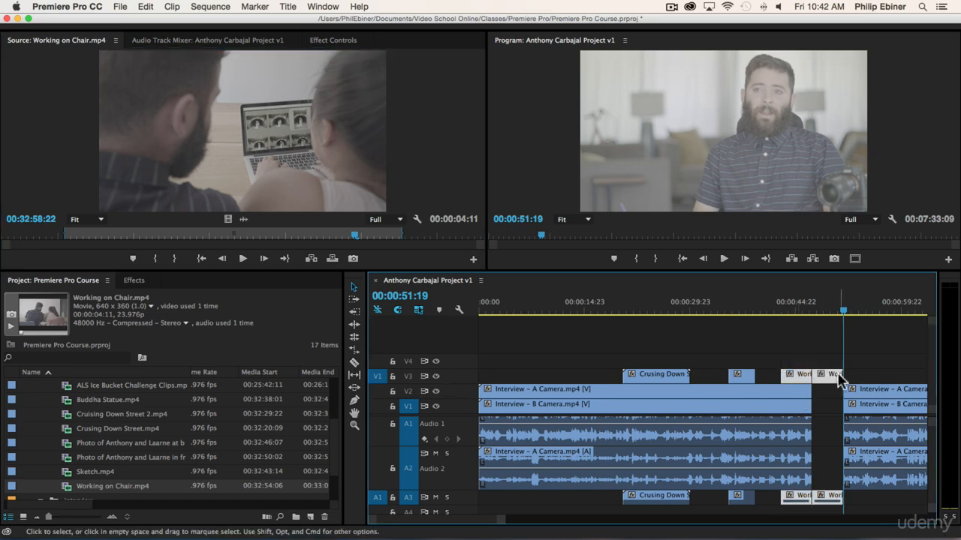
pyautogui.hotkey('shift', 'Delete')
pyautogui.press('Up')
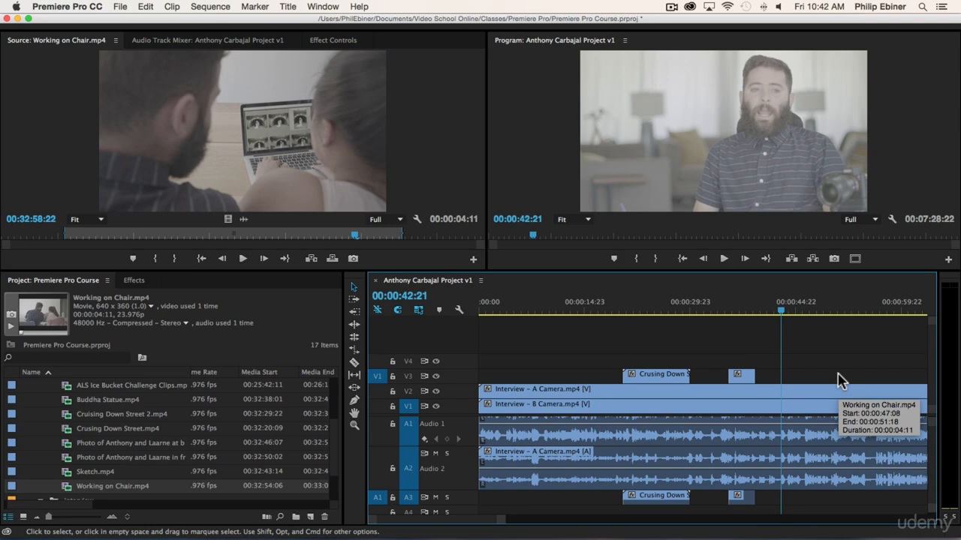
# Step: Collapse the broll bin and reduce the audio tracks in the timeline to their minimum height
pyautogui.hscroll(5, 857, 374)
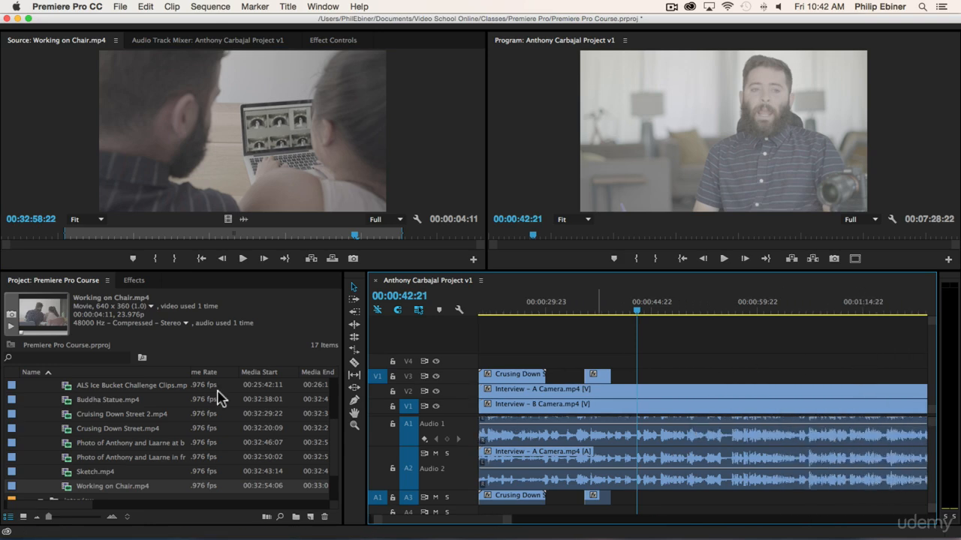
pyautogui.scroll(5, 89, 415)
pyautogui.click(41, 443)
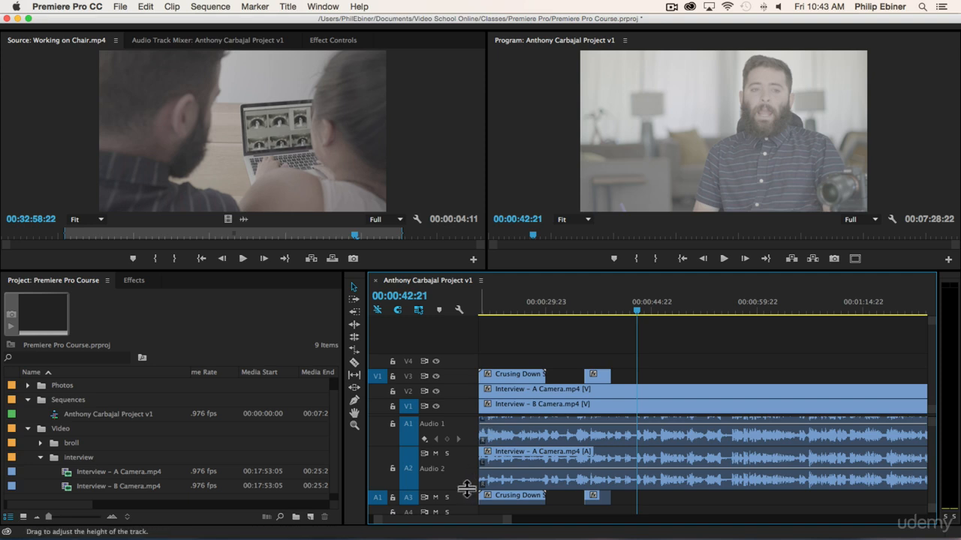
pyautogui.moveTo(463, 490); pyautogui.dragTo(464, 380)
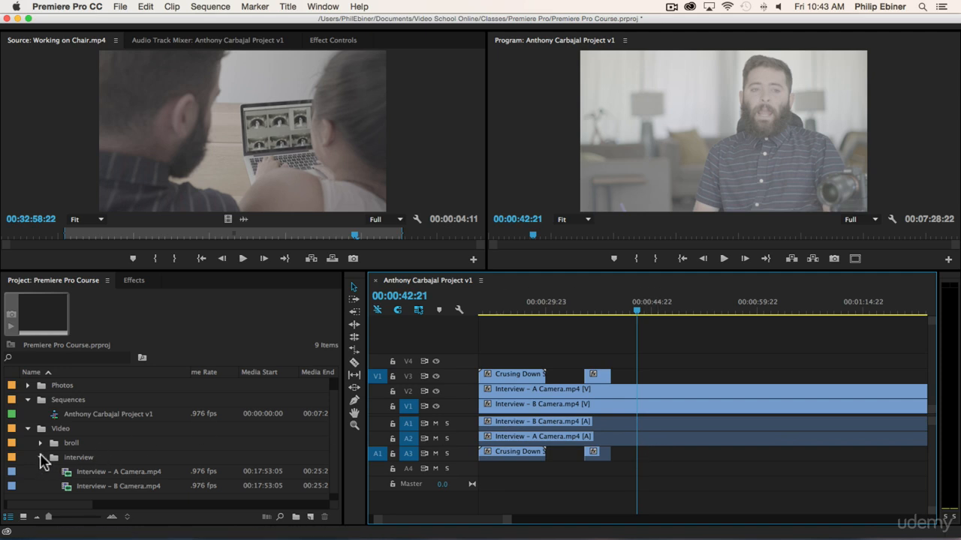
# Step: Expand the Music bin and place Goodbye Summer.wav on audio track A4, starting at about 00:00:13
pyautogui.scroll(1, 37, 420)
pyautogui.click(29, 386)
pyautogui.moveTo(111, 408); pyautogui.dragTo(524, 472)
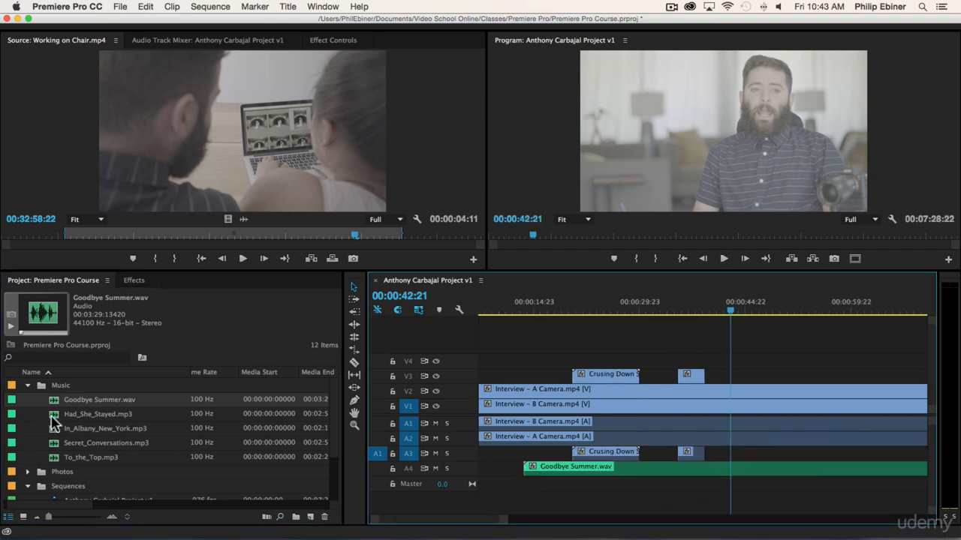
# Step: Load Goodbye Summer.wav as the source and mark its in point at 00;02;16;24 and out point at about 00;03;00;11
pyautogui.doubleClick(56, 400)
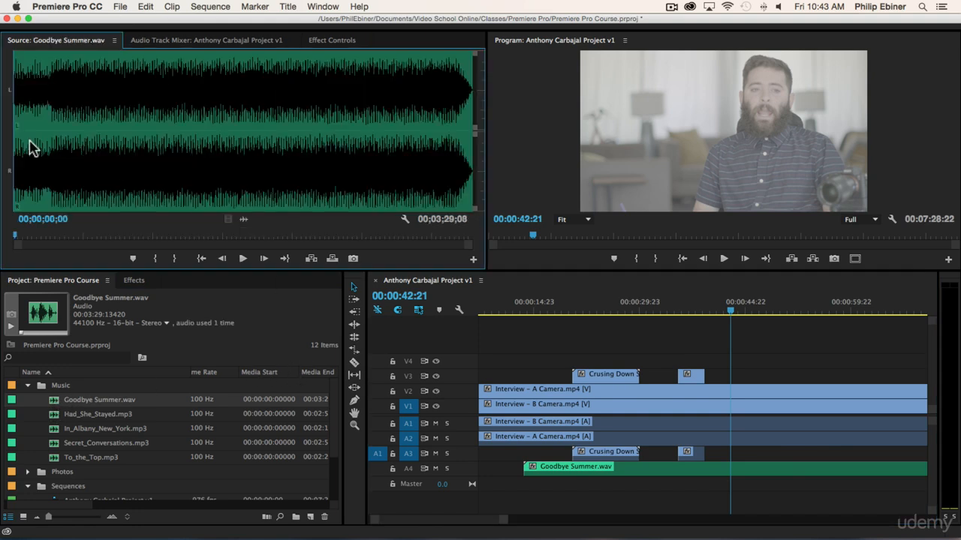
pyautogui.click(314, 134)
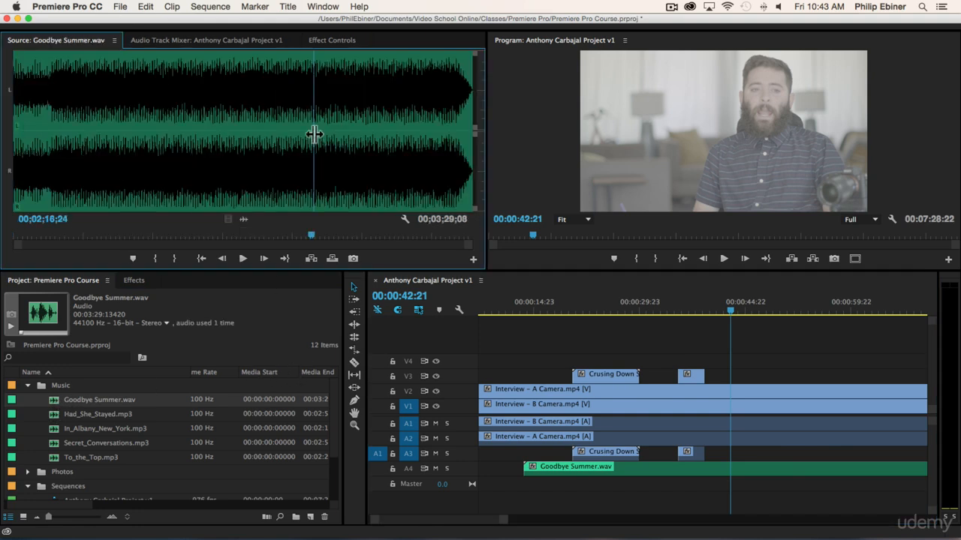
pyautogui.press('i')
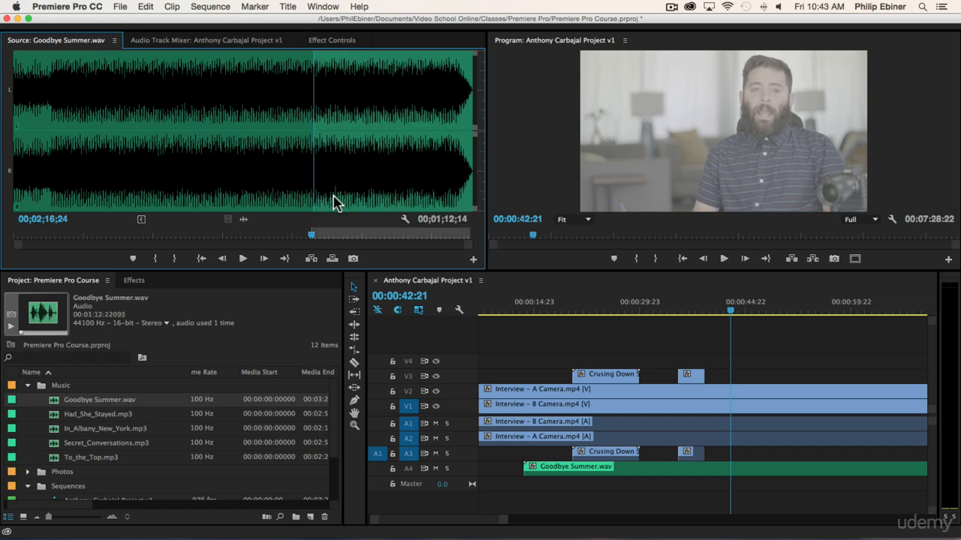
pyautogui.click(407, 234)
pyautogui.press('o')
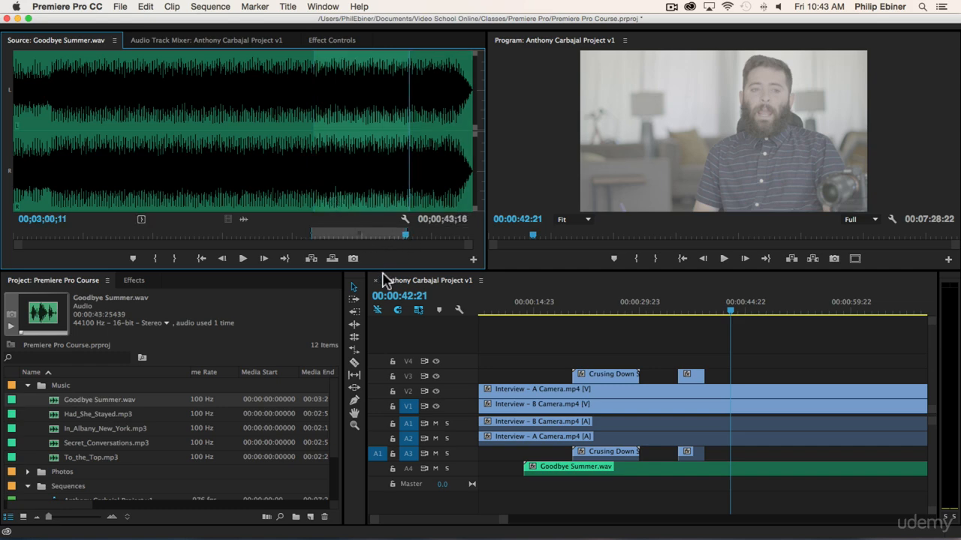
# Step: Overwrite the marked Goodbye Summer.wav section onto A3 at 00:00:42:21, and insert a second copy at 00:01:26:09
pyautogui.moveTo(239, 219); pyautogui.dragTo(669, 482)
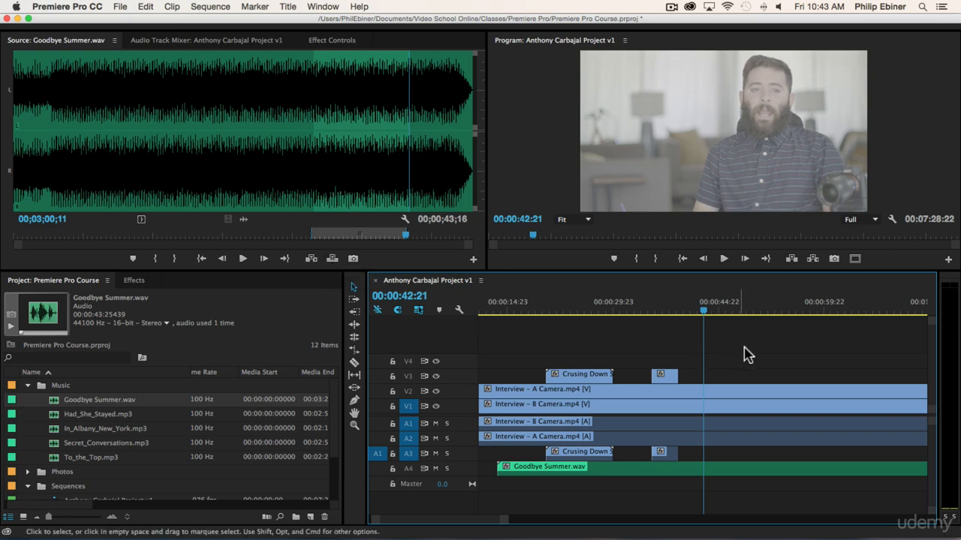
pyautogui.press('-')
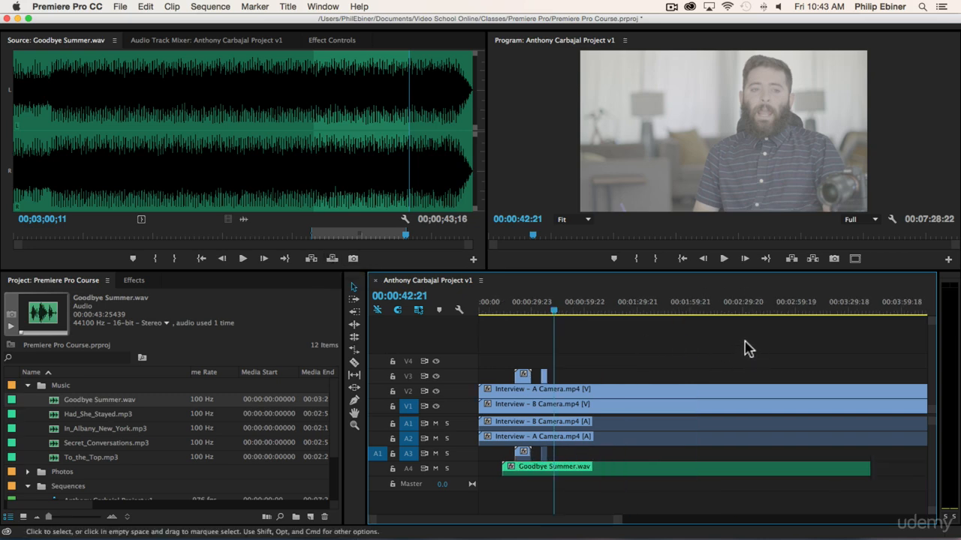
pyautogui.click(378, 454)
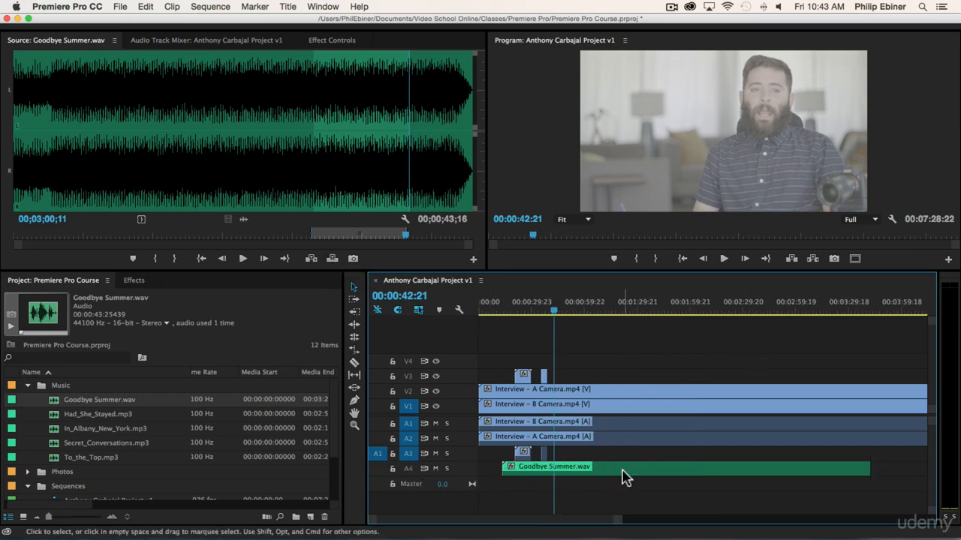
pyautogui.click(330, 259)
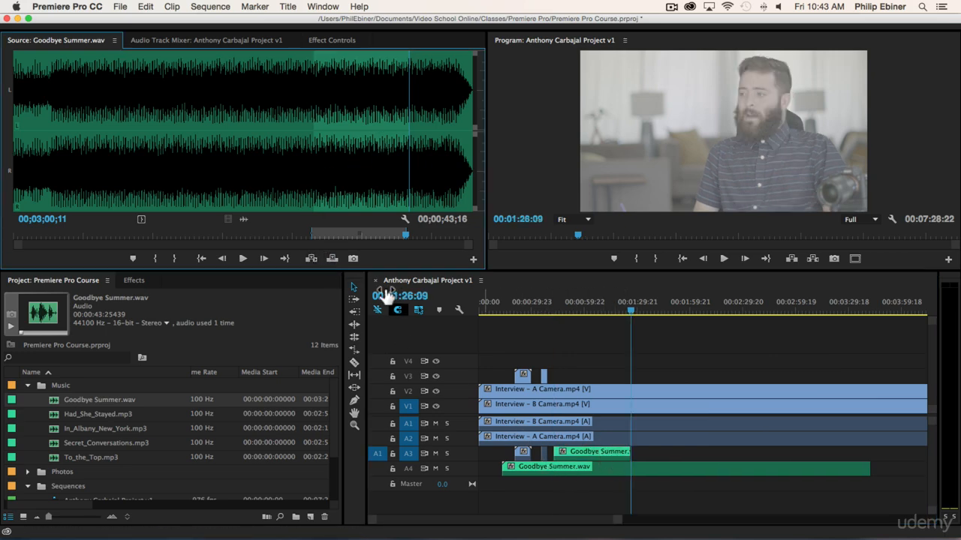
pyautogui.click(311, 259)
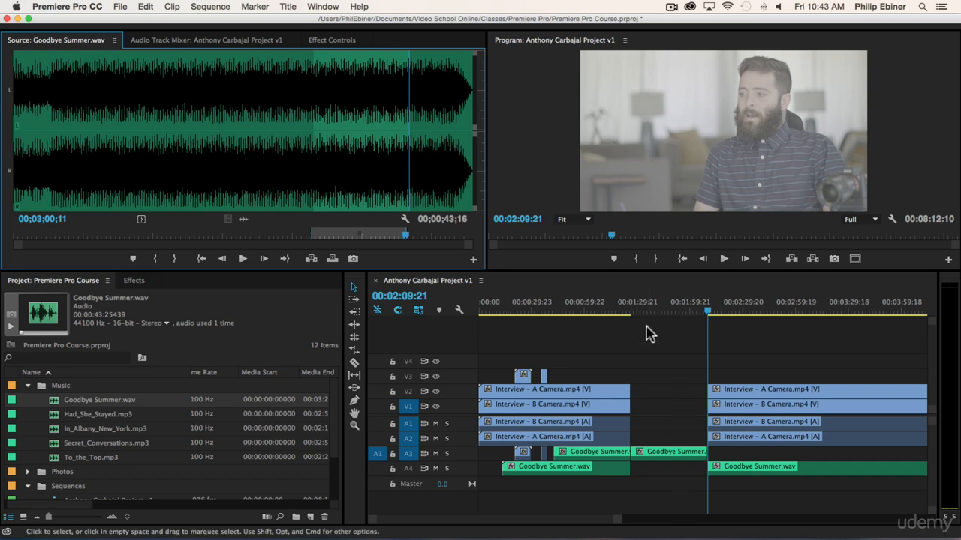
# Step: Undo the insert and the overwrite of the Goodbye Summer.wav section on A3
pyautogui.press('super+z')
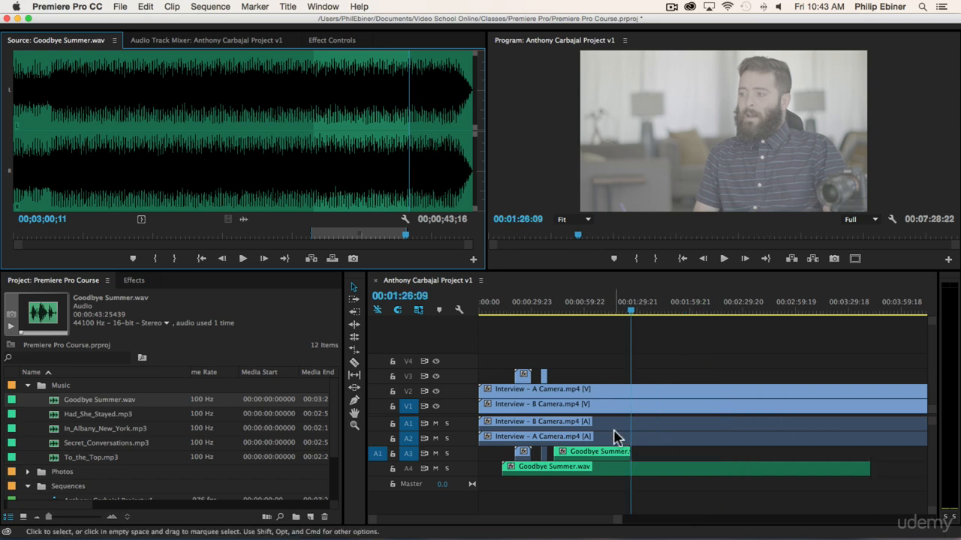
pyautogui.press('super+z')
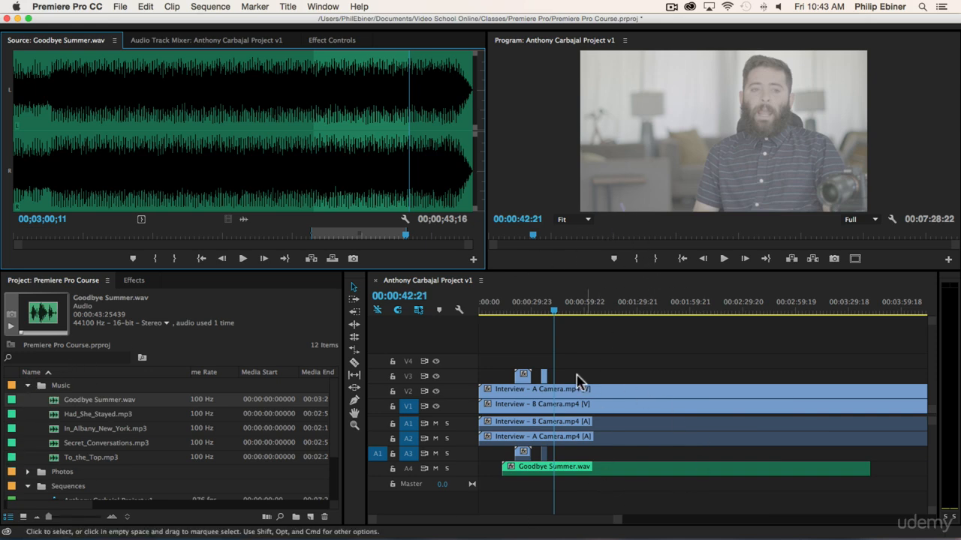
pyautogui.moveTo(507, 362); pyautogui.dragTo(598, 383)
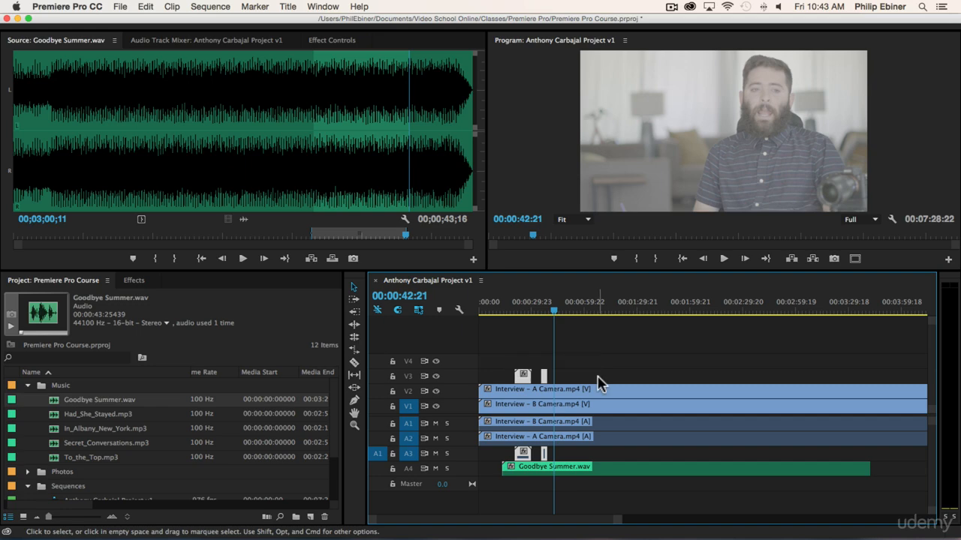
pyautogui.click(567, 362)
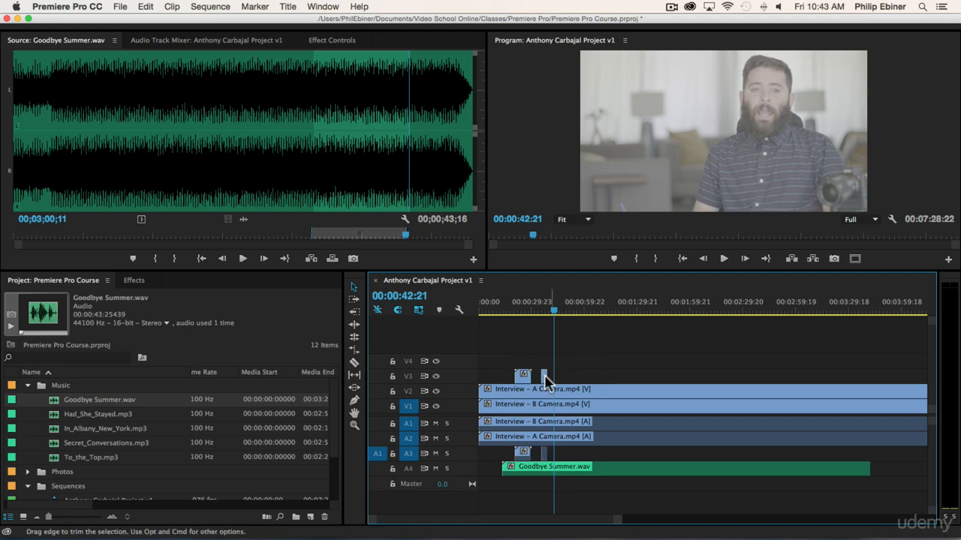